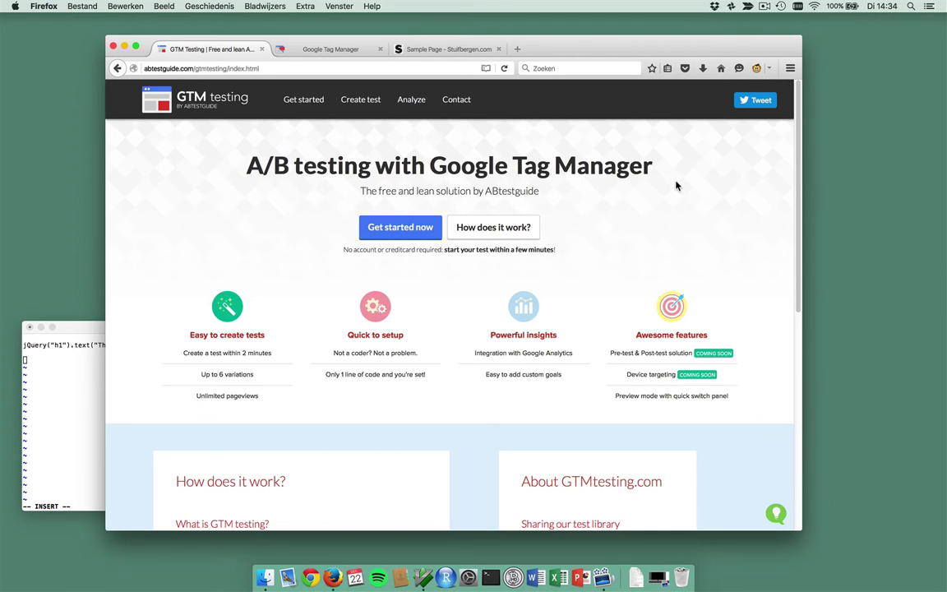
Look over the GTM testing homepage and open its guide for getting started.
scroll(675, 186, down, 3)
scroll(676, 185, down, 2)
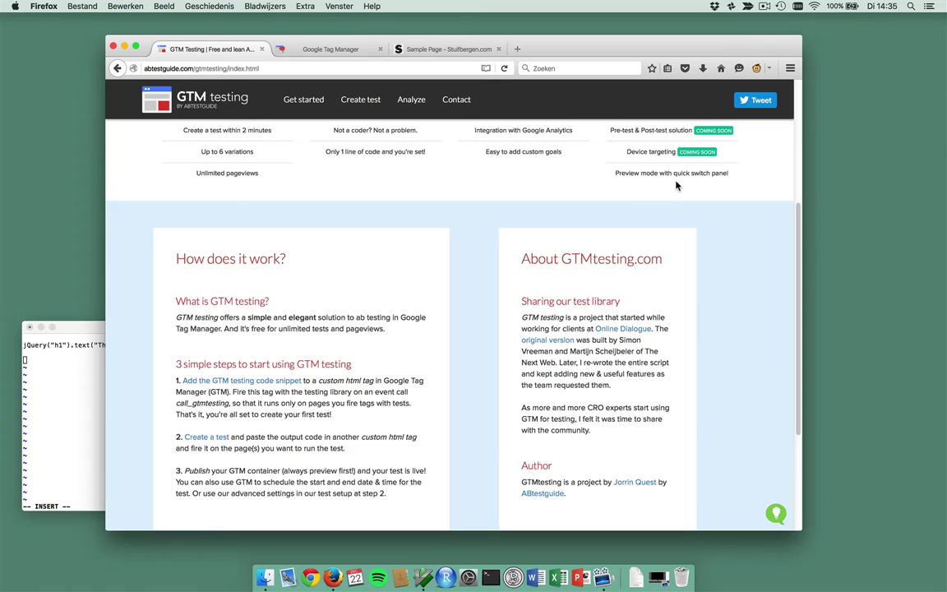
scroll(676, 185, up, 5)
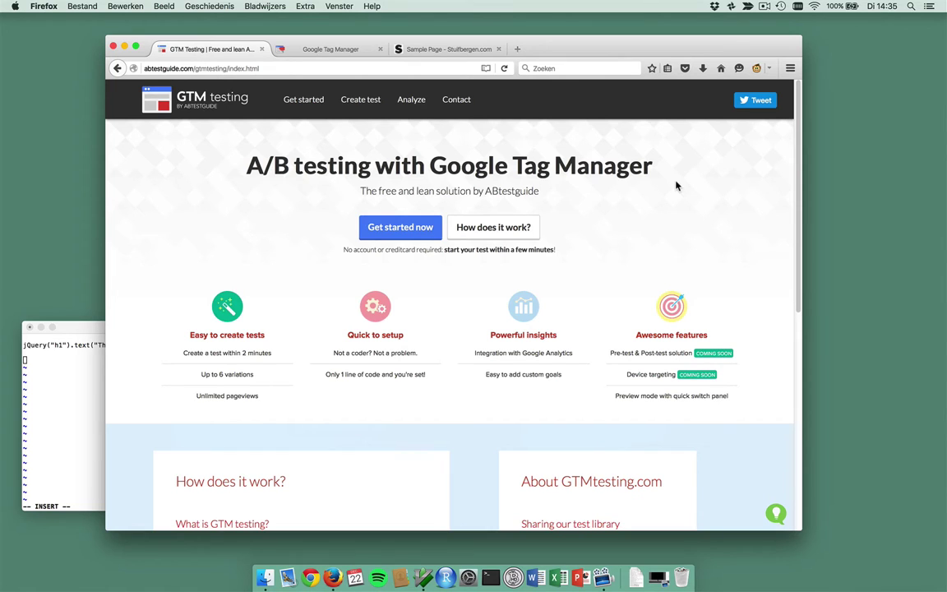
click(380, 231)
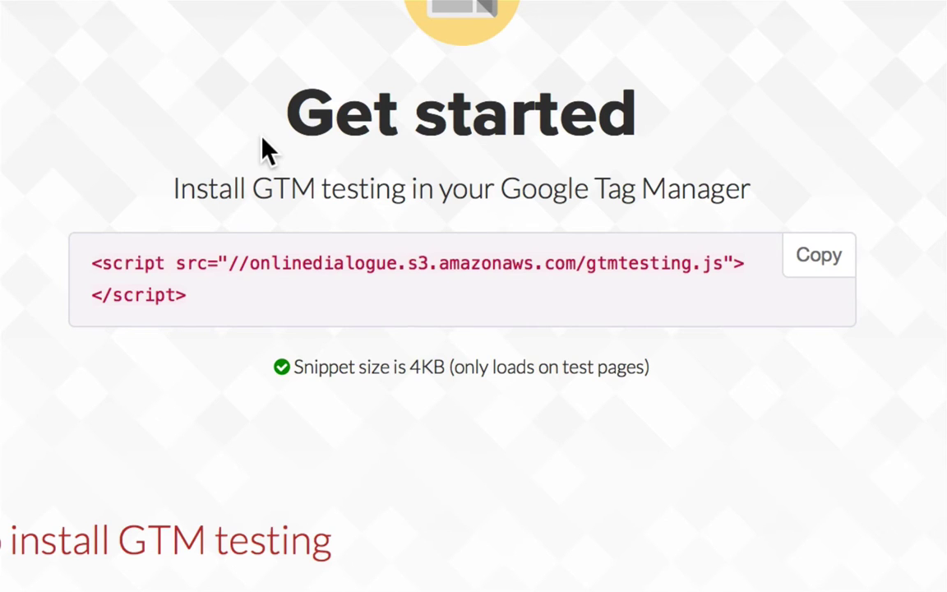
Review the installation steps and select the event name call_gtmtesting in the firing trigger instructions.
scroll(265, 147, down, 1)
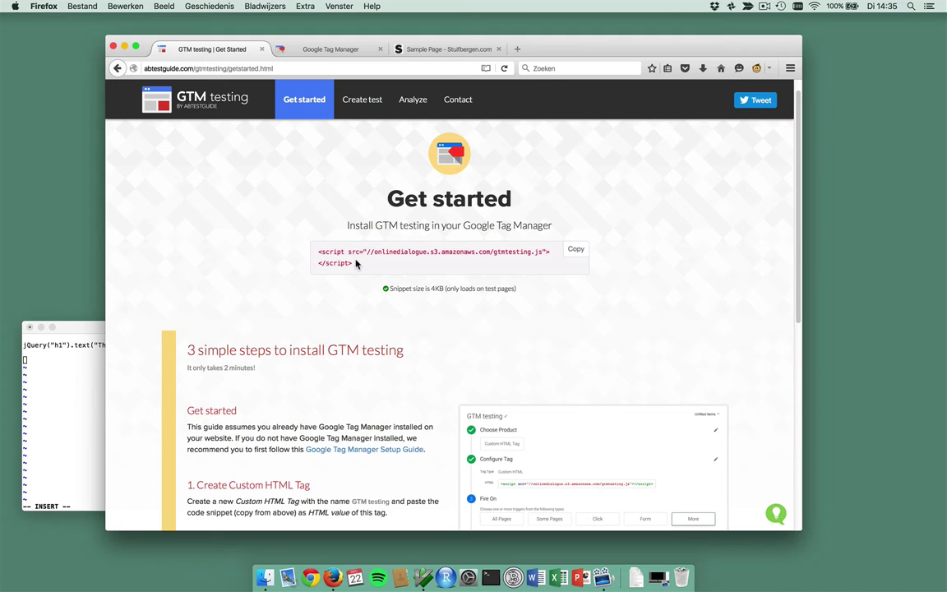
scroll(356, 263, down, 3)
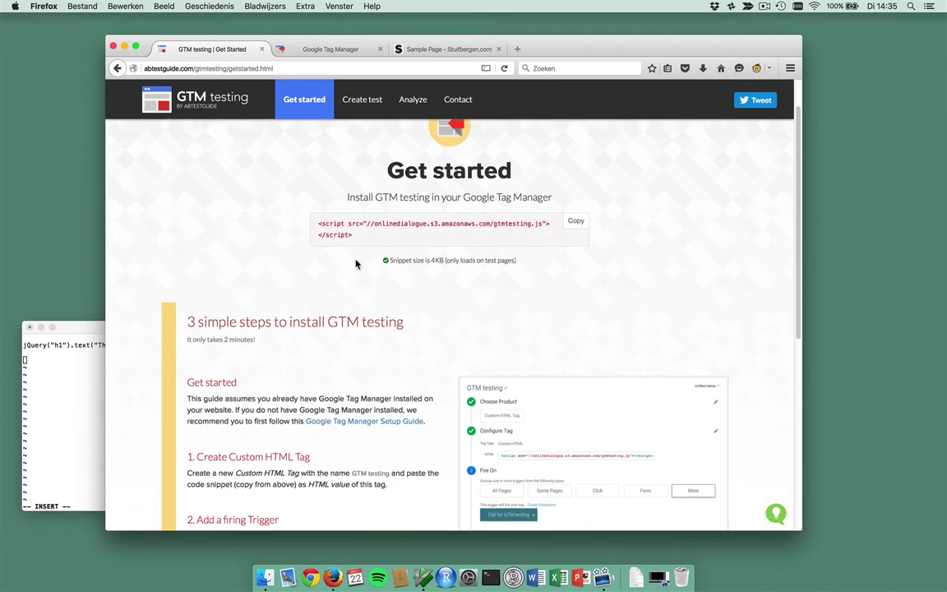
scroll(356, 263, down, 1)
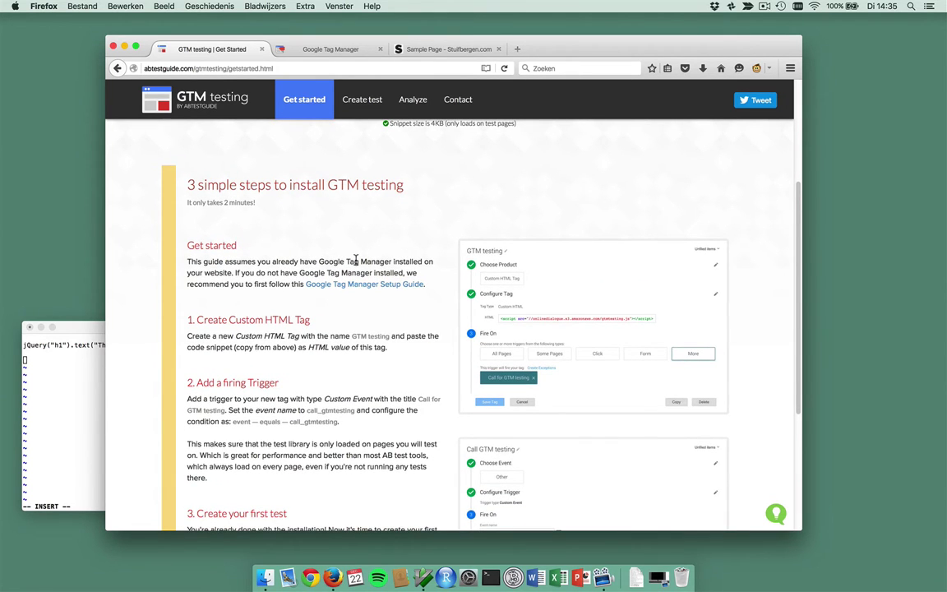
scroll(357, 263, down, 1)
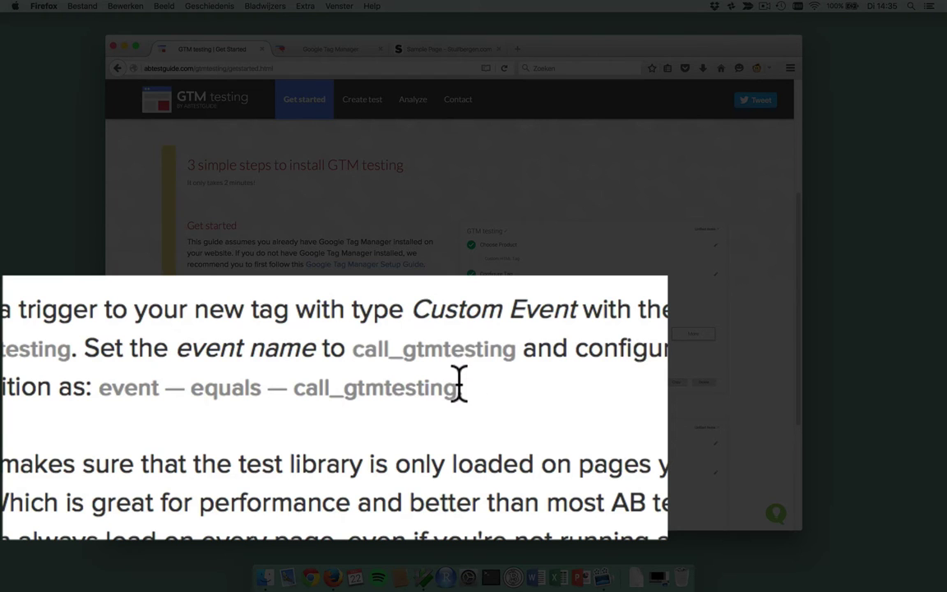
drag(457, 387, 296, 392)
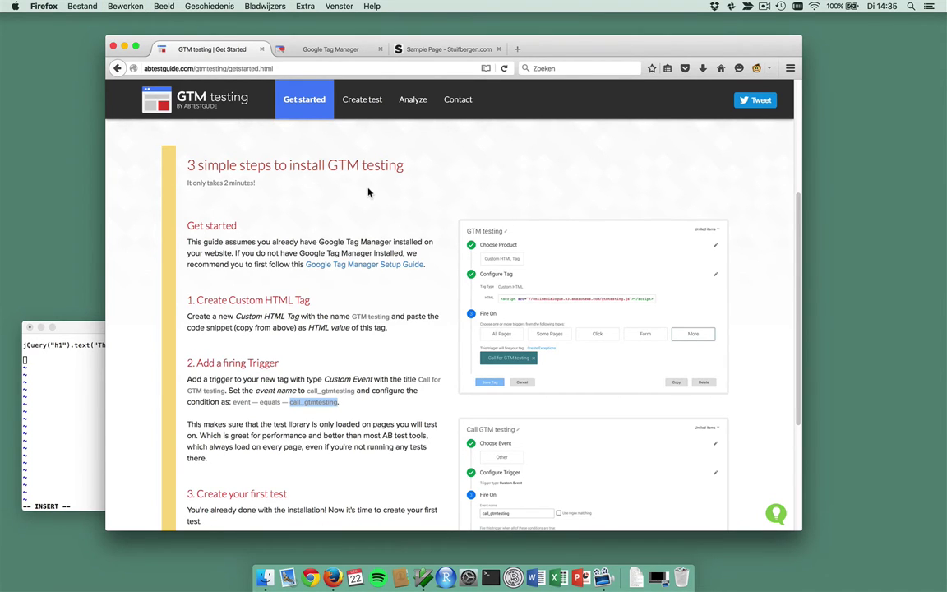
Switch to Google Tag Manager and start a new trigger named "Running AB test".
click(352, 51)
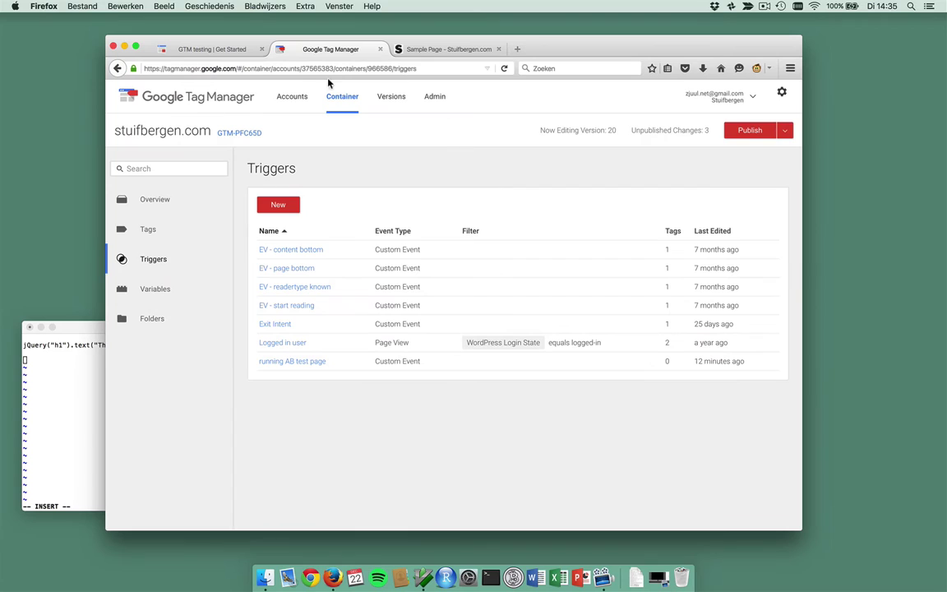
click(164, 267)
click(279, 206)
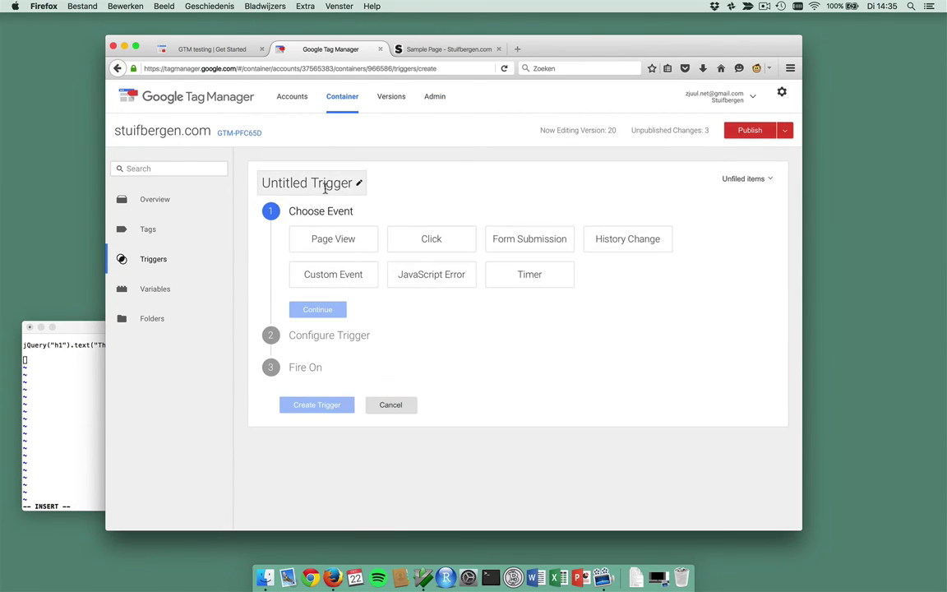
click(358, 182)
drag(353, 182, 256, 186)
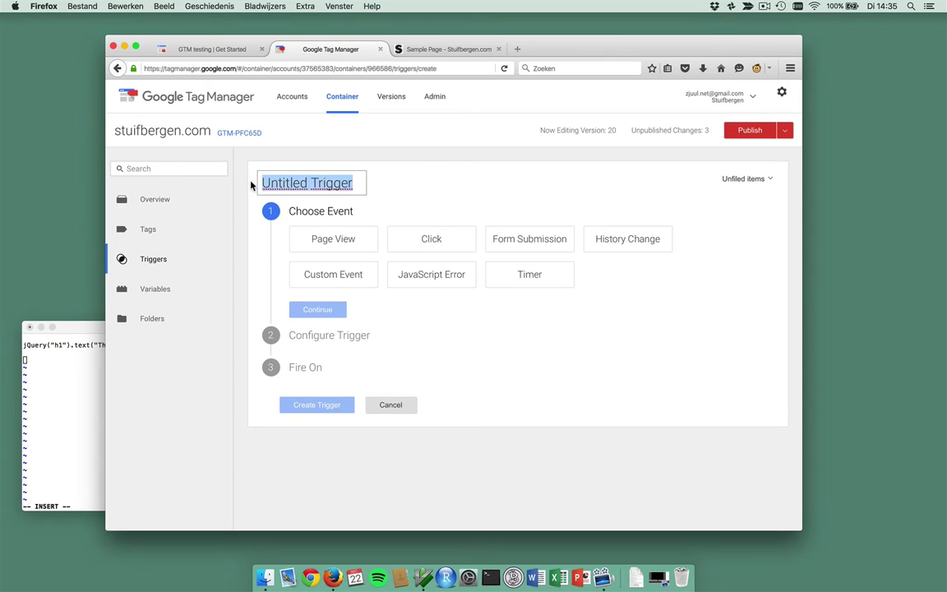
text(Ru)
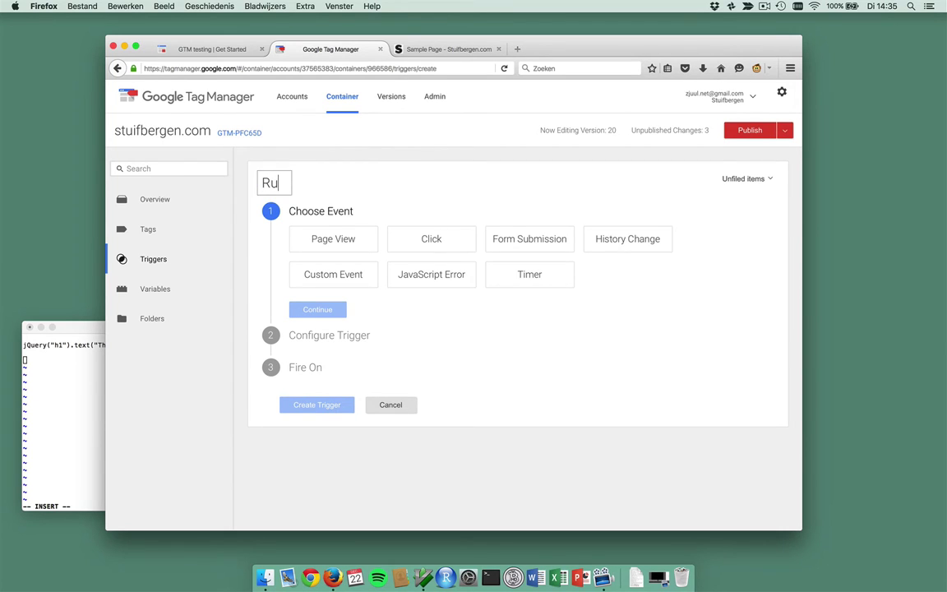
text(nning AB test)
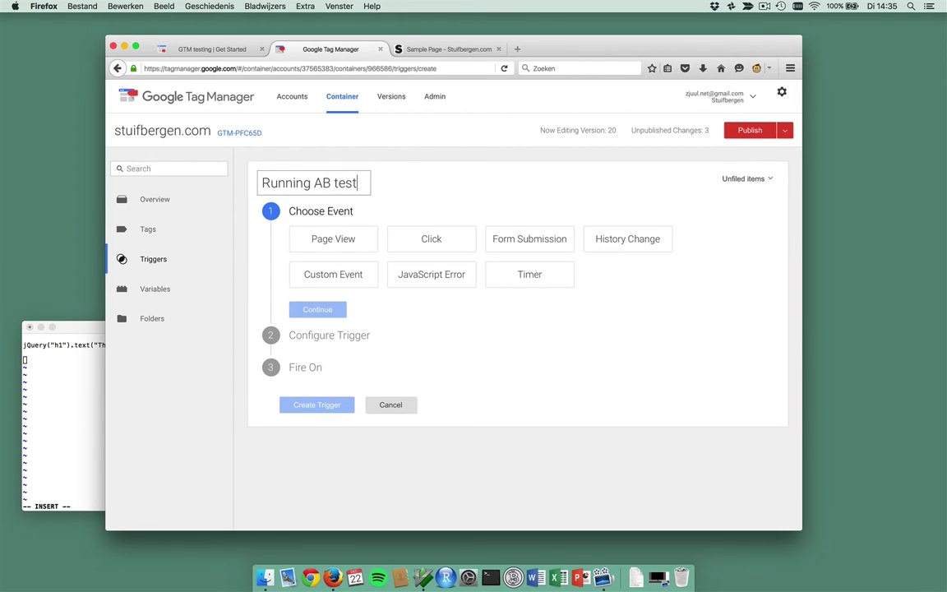
Make the trigger a Custom Event firing on the event name call_gtmtesting and create it.
click(324, 277)
click(324, 277)
click(333, 305)
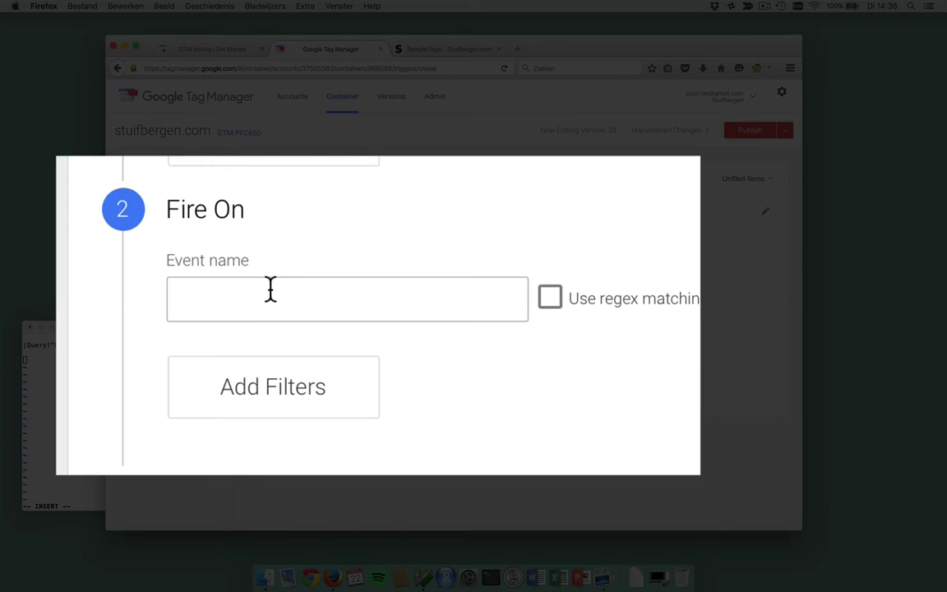
text(call_gtmtesting)
click(403, 251)
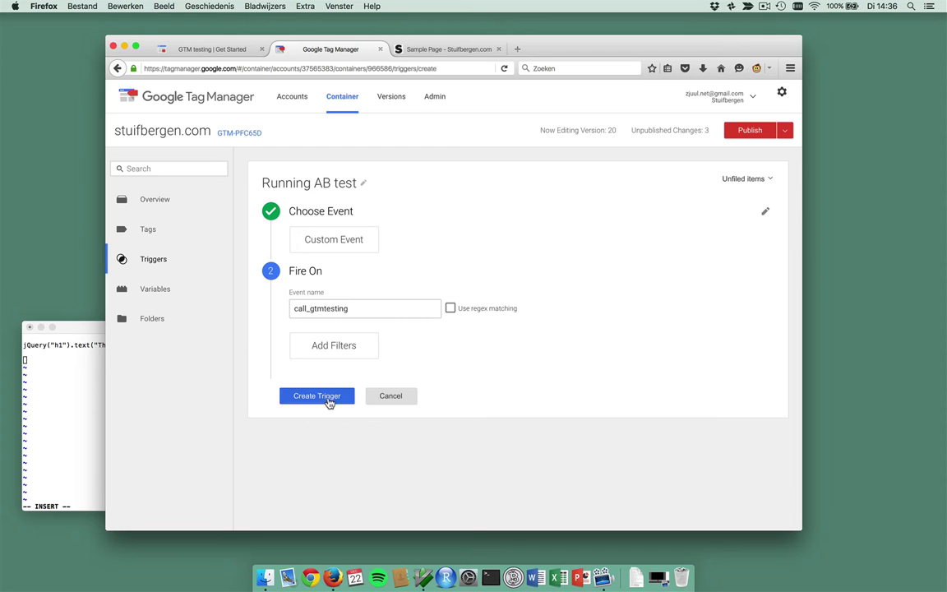
click(327, 399)
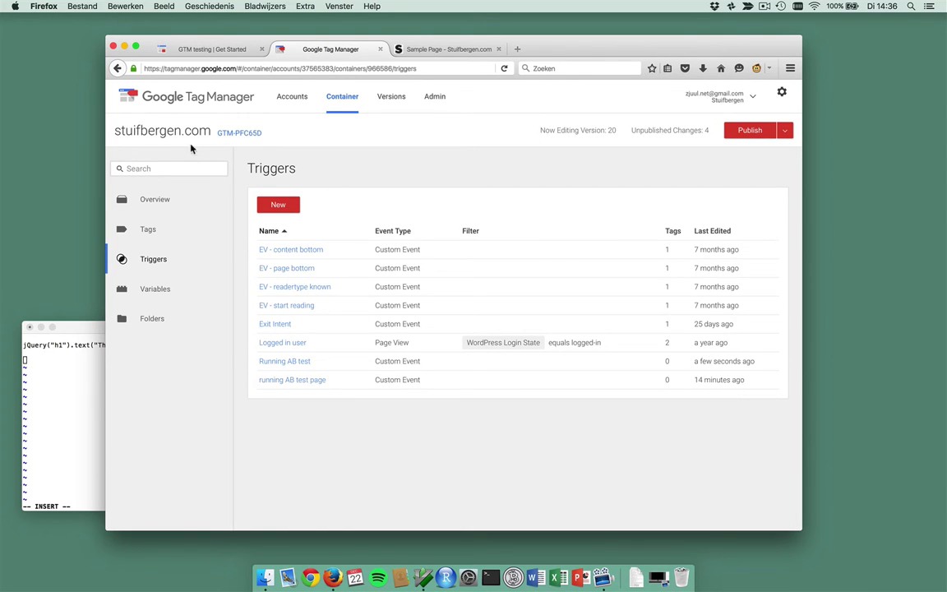
Start a new tag named "GTM testing tag" with Custom HTML Tag as its product.
click(149, 229)
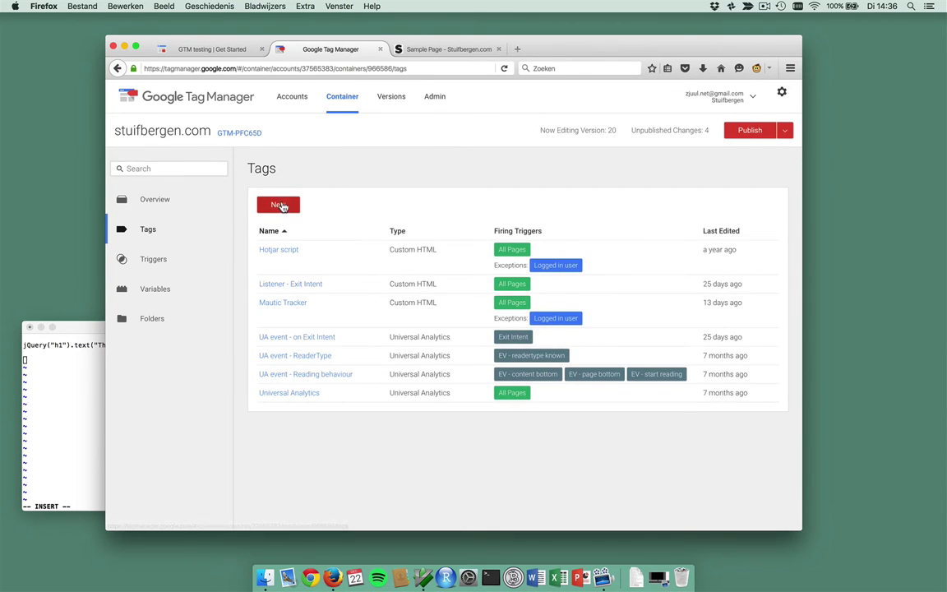
click(278, 204)
click(335, 182)
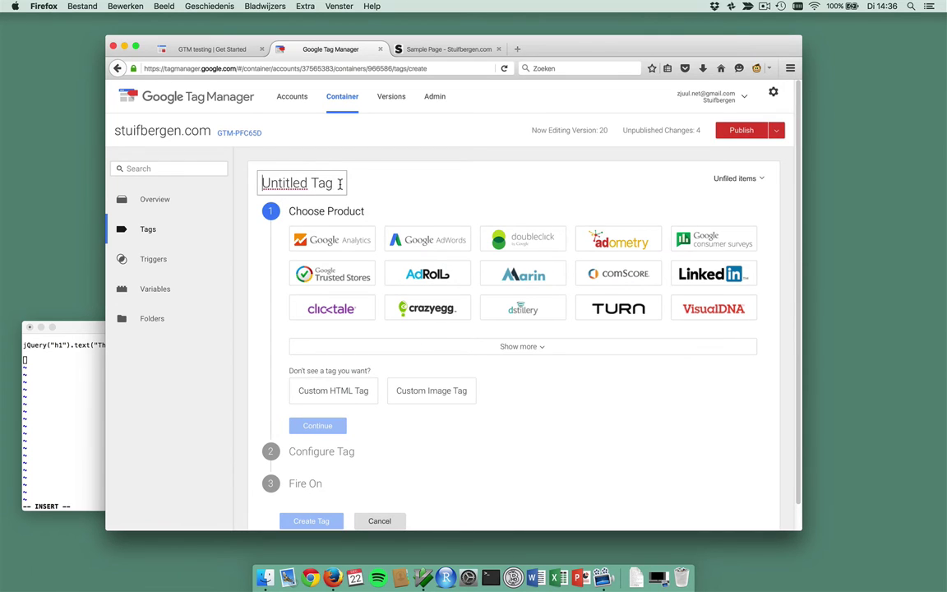
drag(333, 183, 249, 181)
key(BackSpace)
text(G)
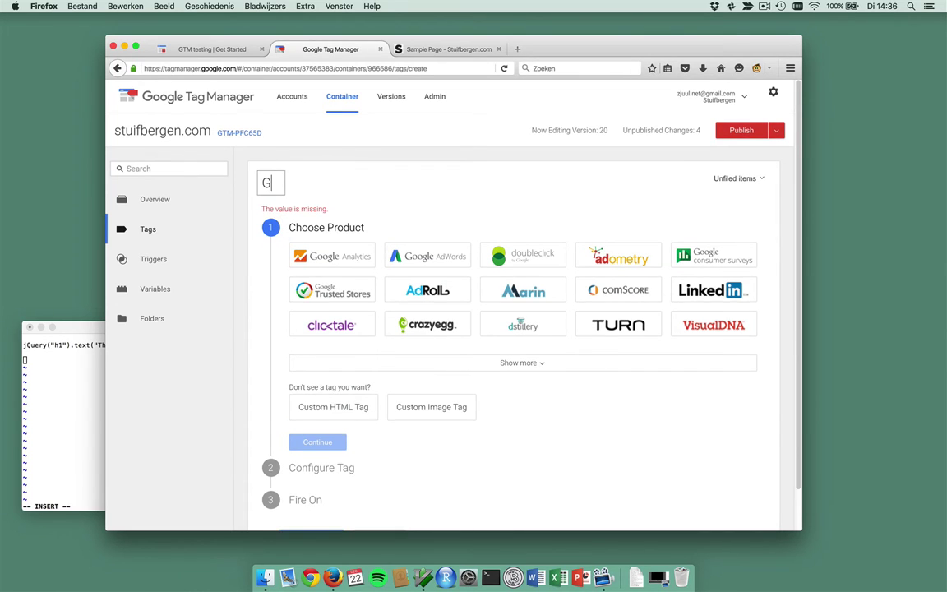
text(TM testing tag)
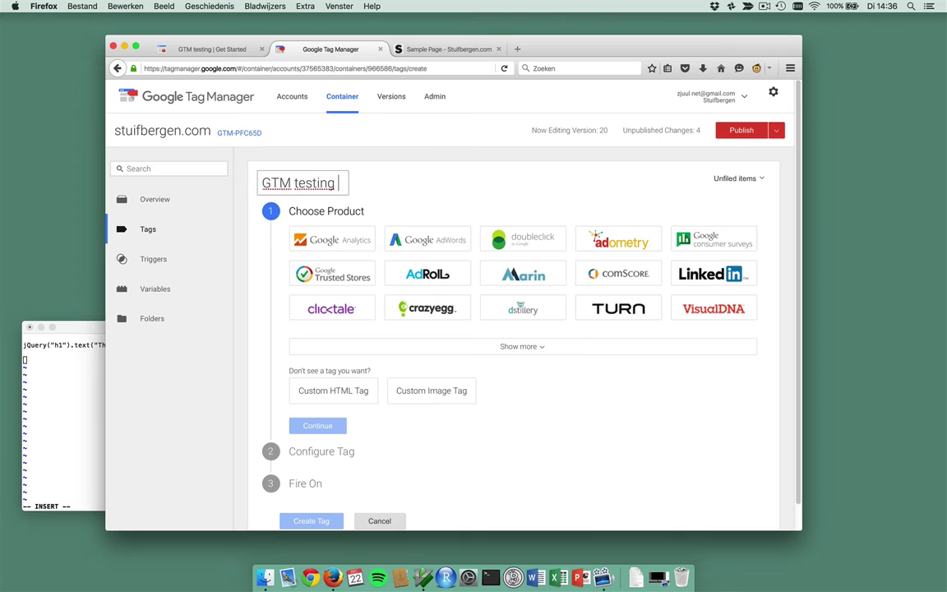
click(306, 392)
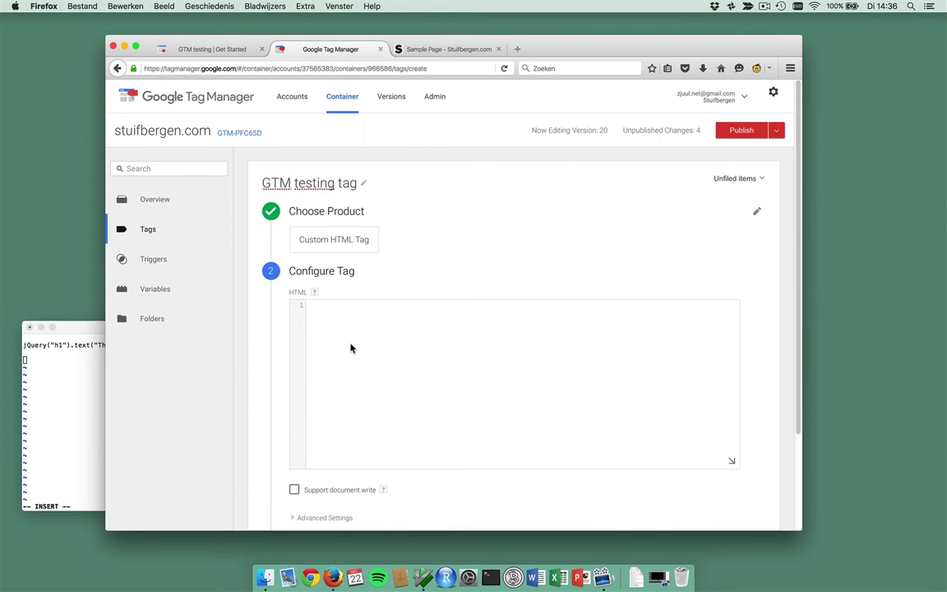
Copy the gtmtesting.js script snippet from the GTM testing guide and paste it as the new tag's HTML.
click(217, 52)
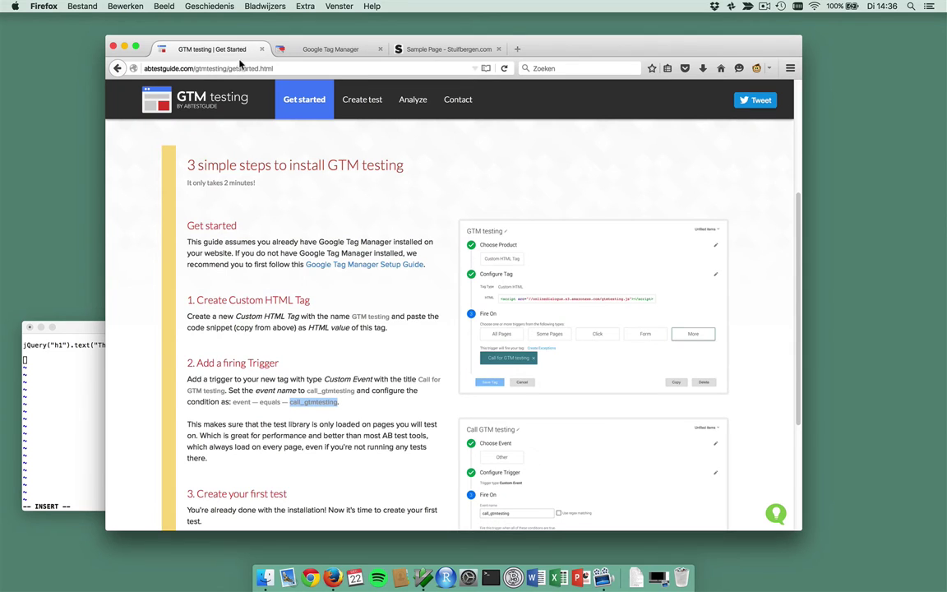
scroll(314, 160, up, 2)
scroll(316, 160, up, 2)
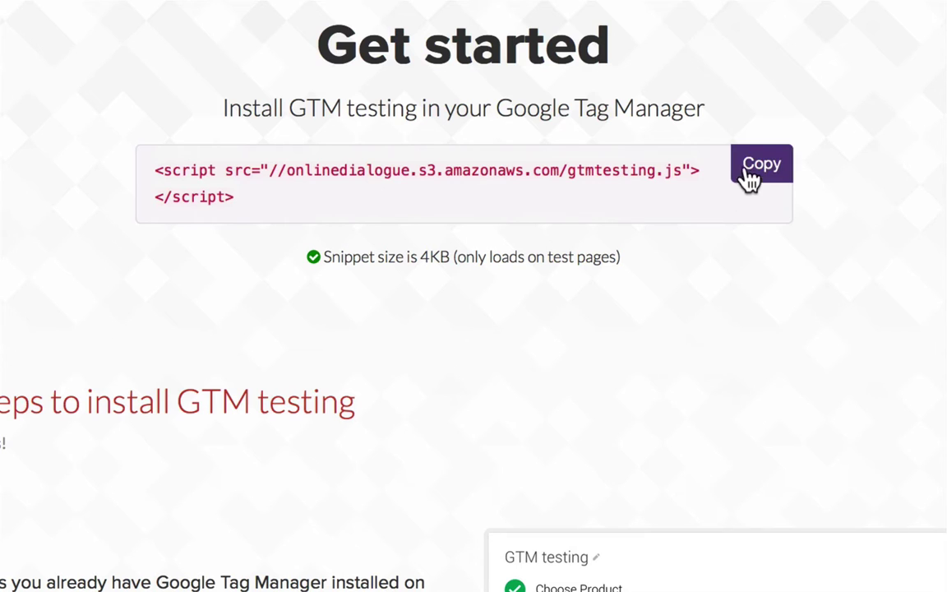
click(763, 171)
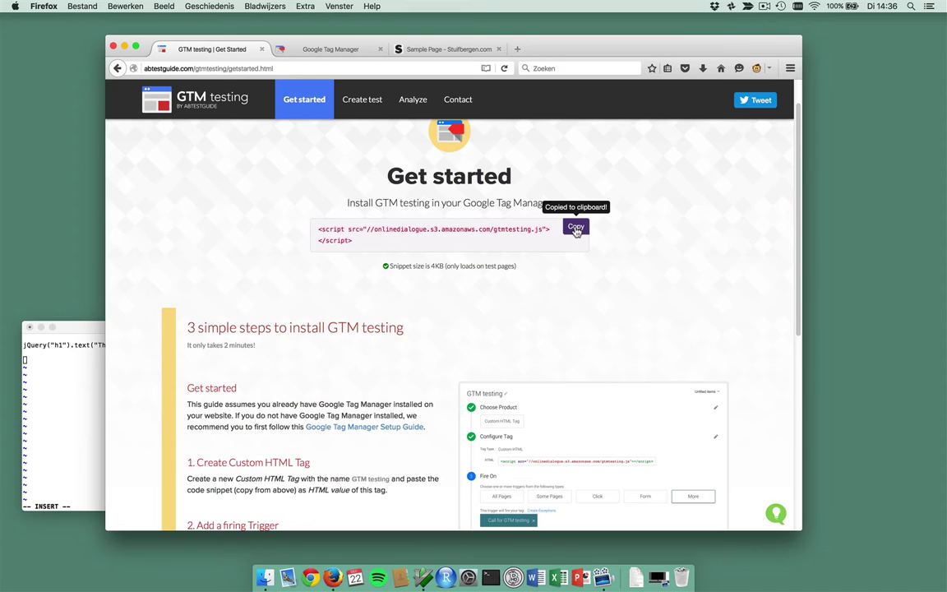
click(331, 50)
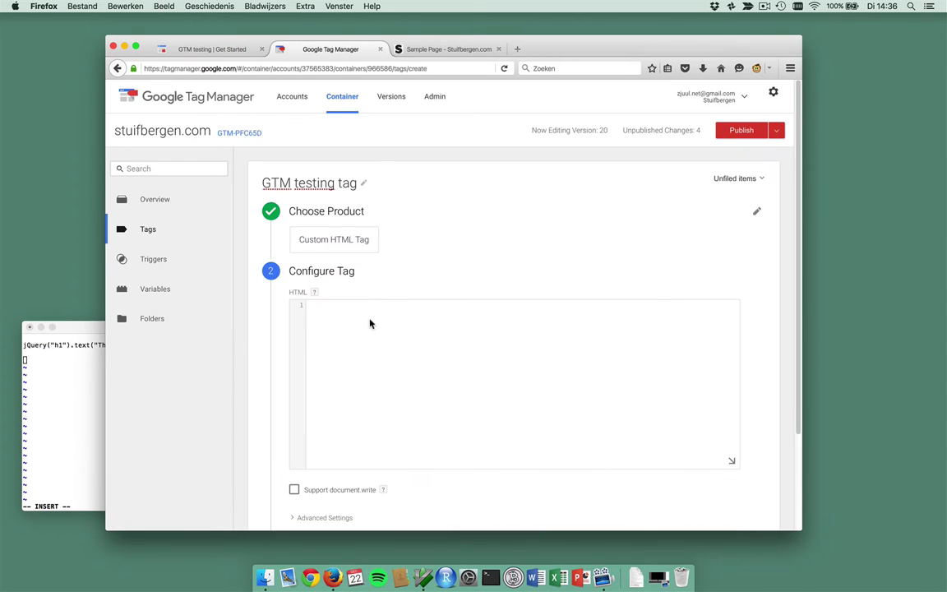
key(super+v)
scroll(370, 325, down, 5)
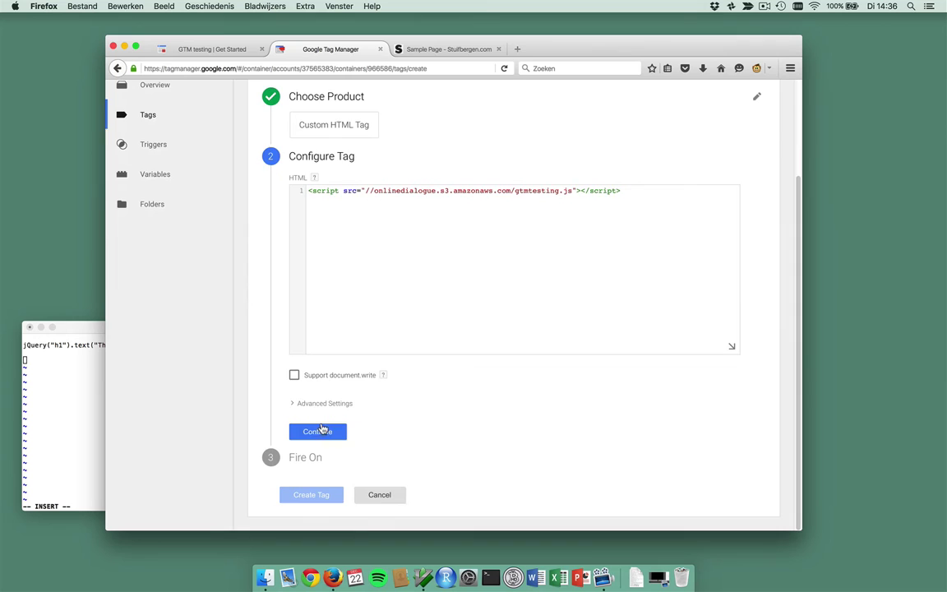
click(322, 431)
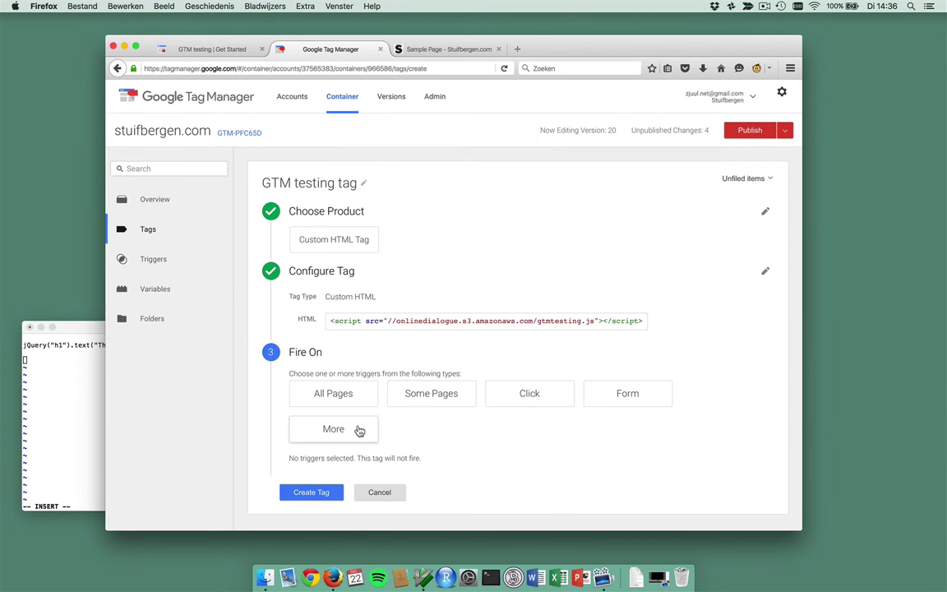
Set the tag to fire on the existing "running AB test page" trigger and create the tag.
click(357, 429)
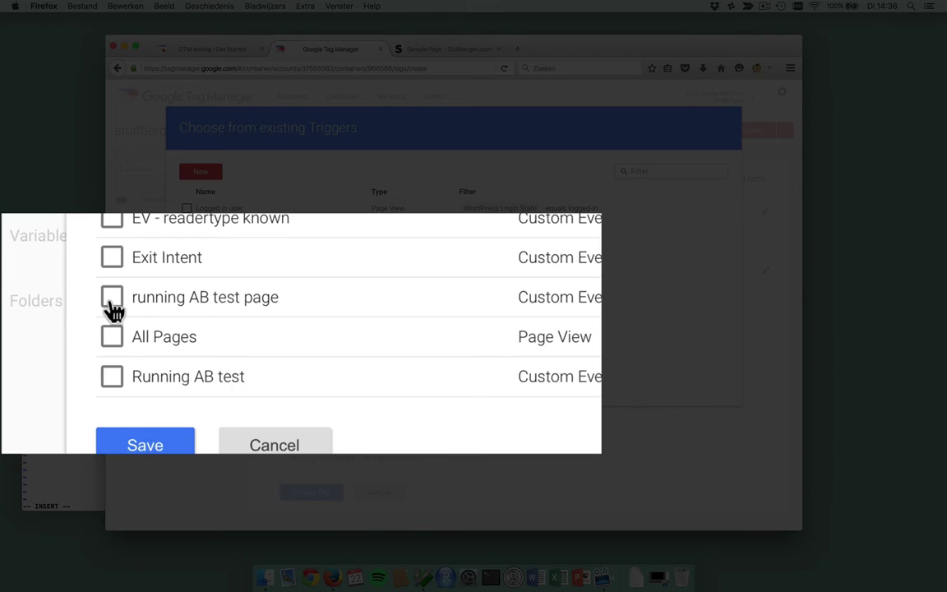
click(112, 299)
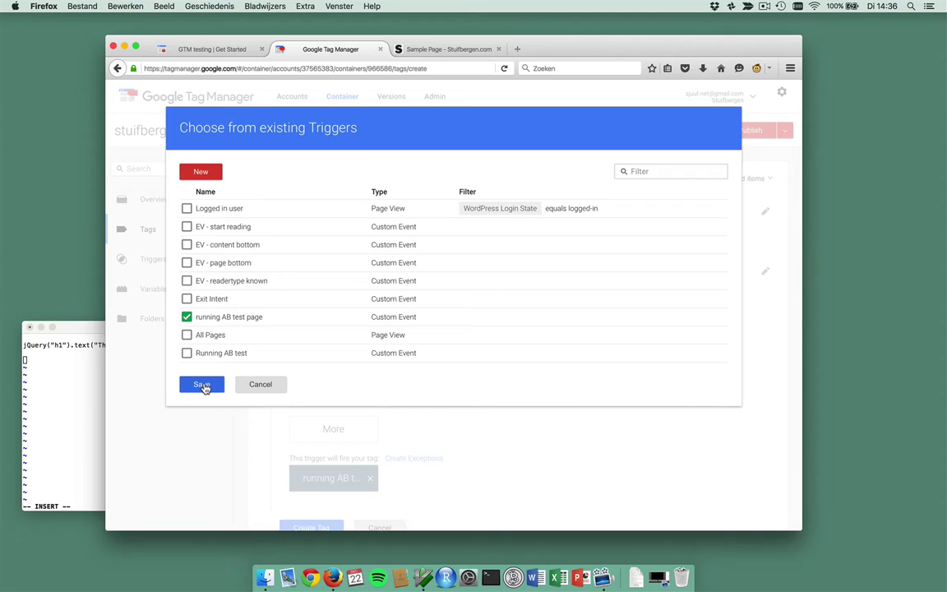
click(204, 386)
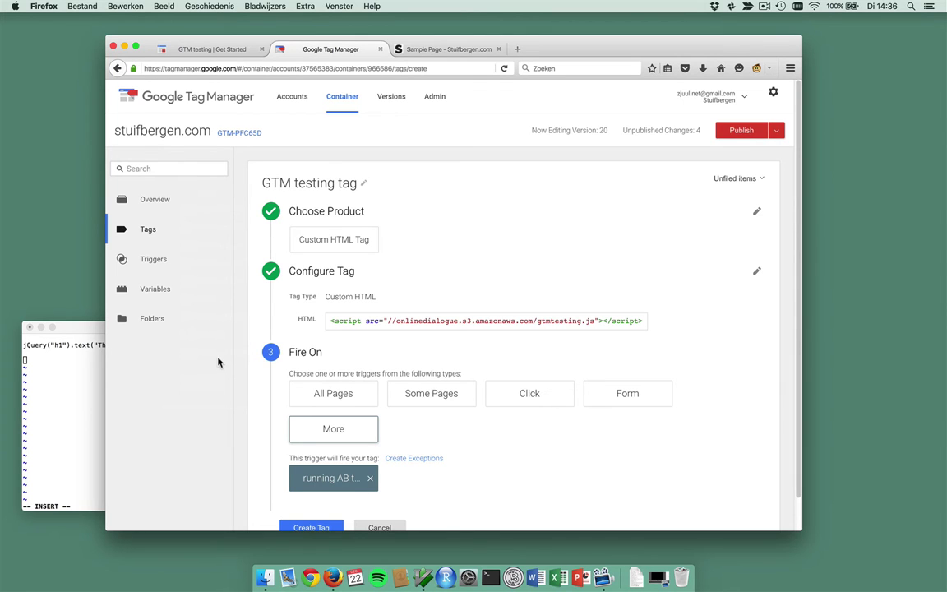
scroll(222, 361, down, 2)
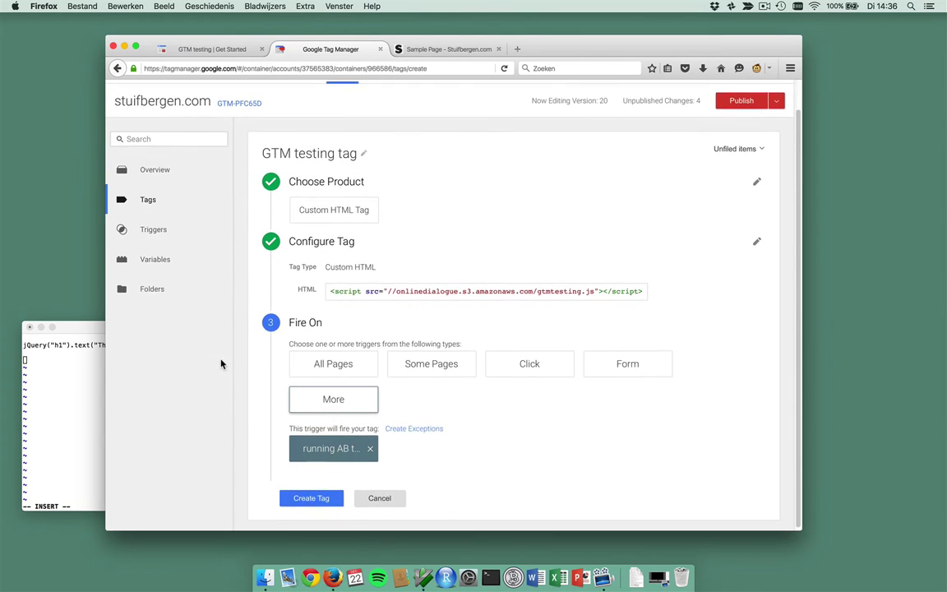
click(311, 496)
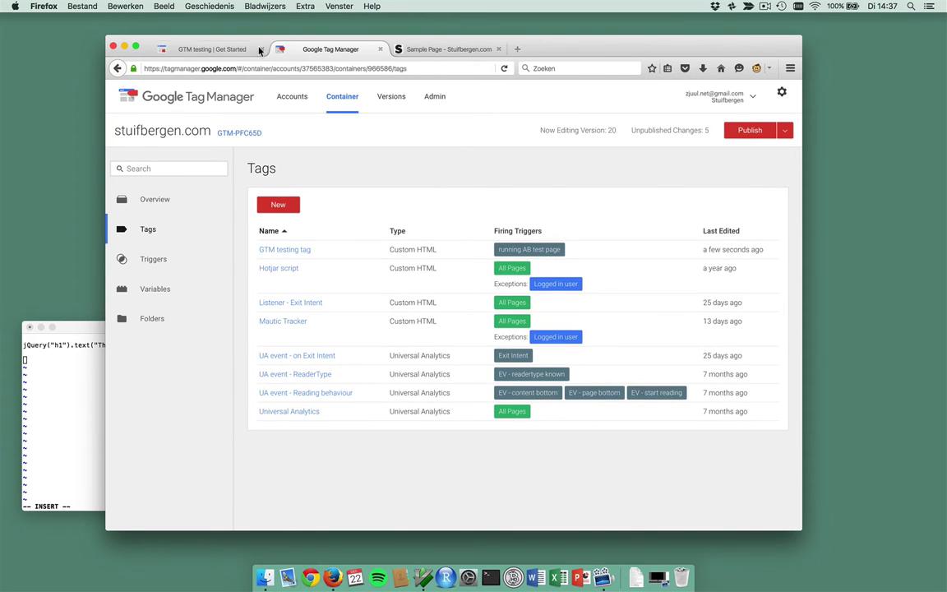
Return to the GTM testing guide and open the form for creating the first test.
click(222, 47)
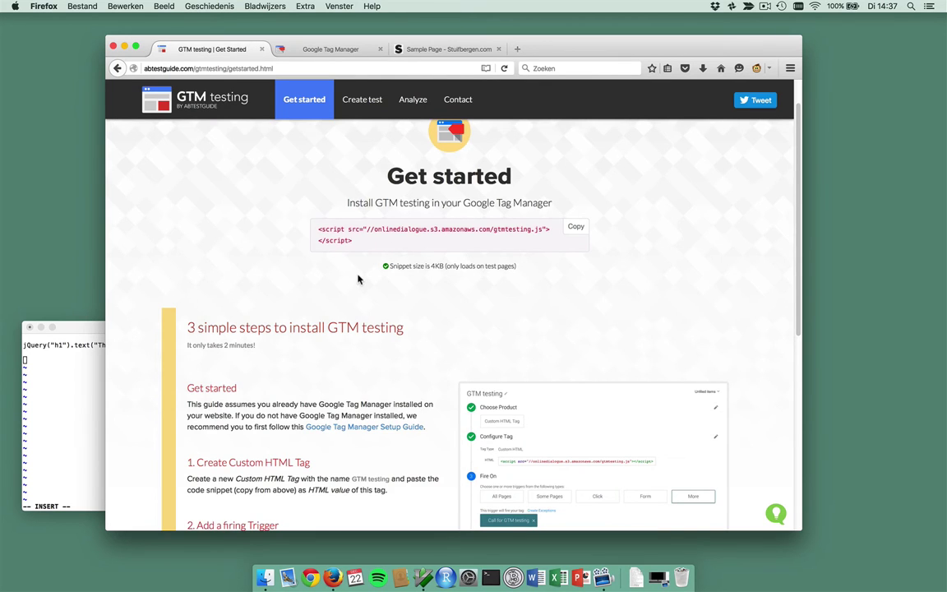
scroll(355, 274, down, 3)
scroll(356, 275, down, 5)
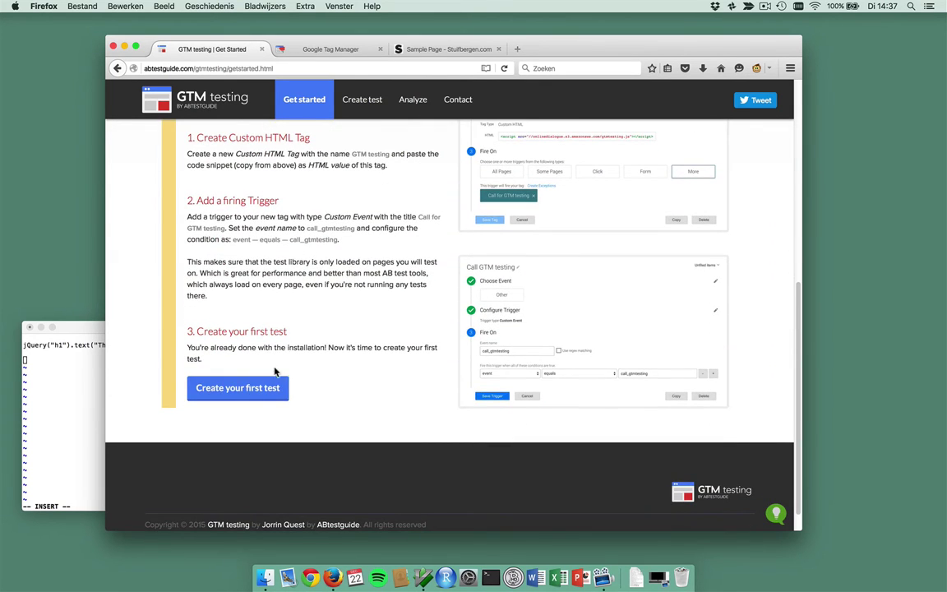
click(253, 398)
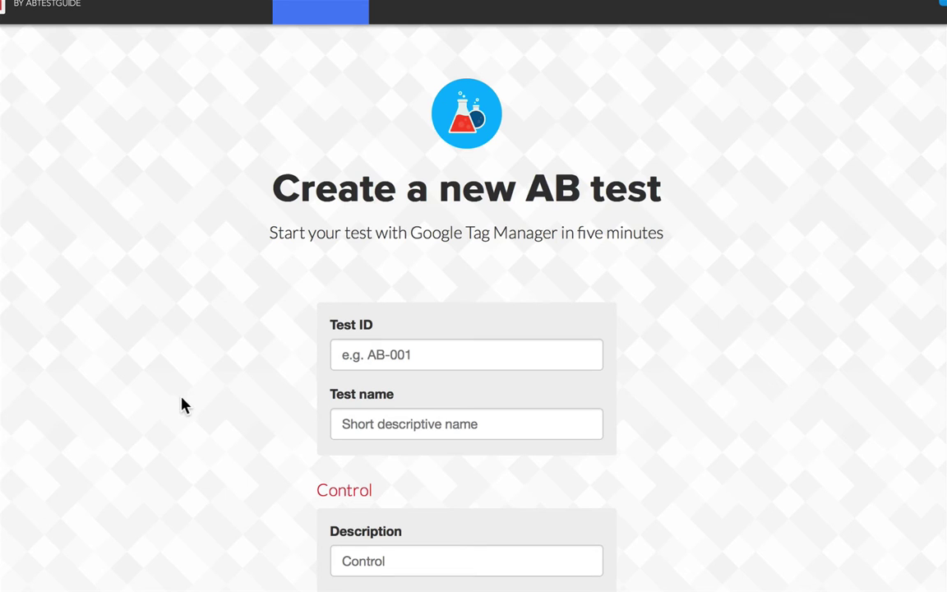
Set the test ID to "Sample page headline change" and the test name to "change the H1".
click(423, 354)
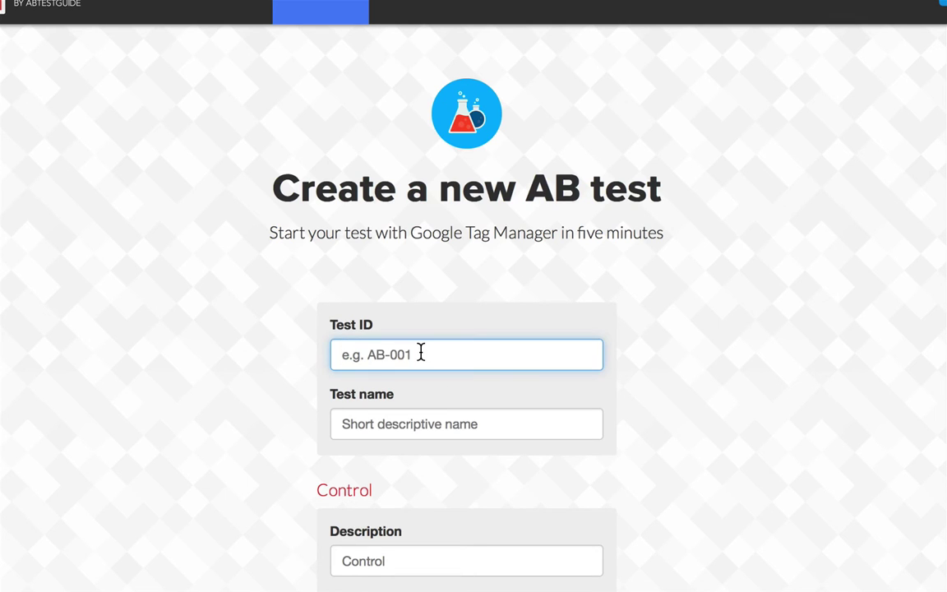
text(Sample pa)
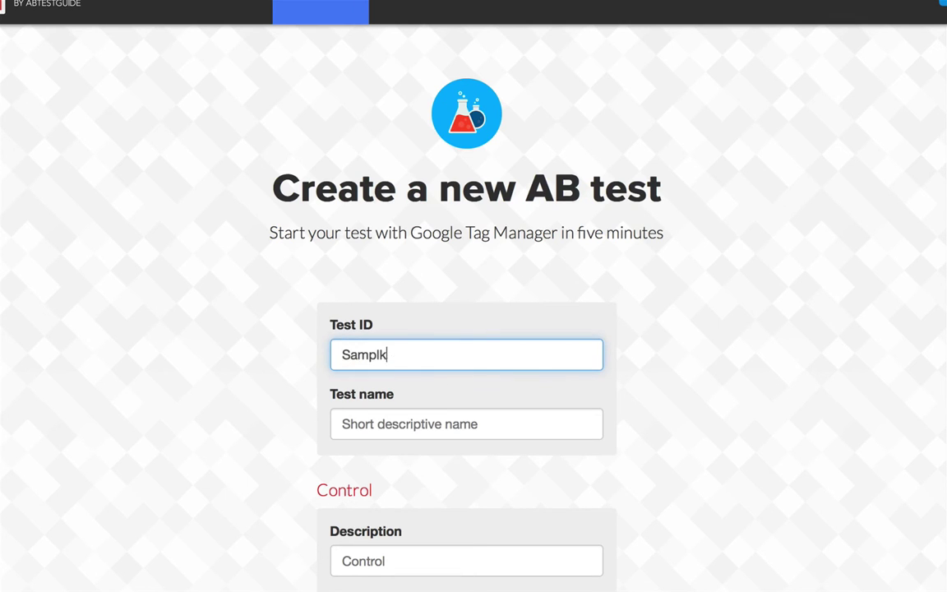
text(ge headline change)
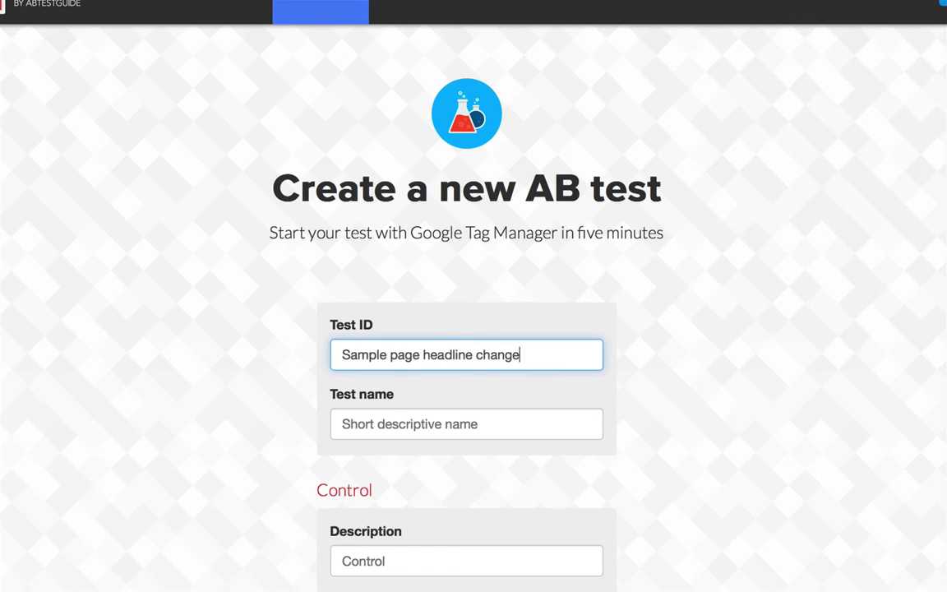
click(491, 420)
text(c)
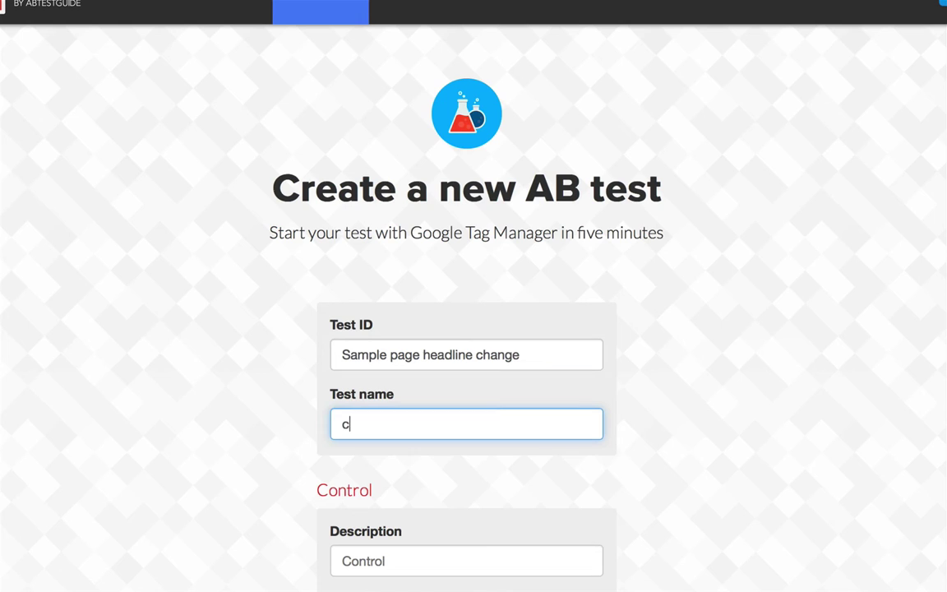
text(hange the H1)
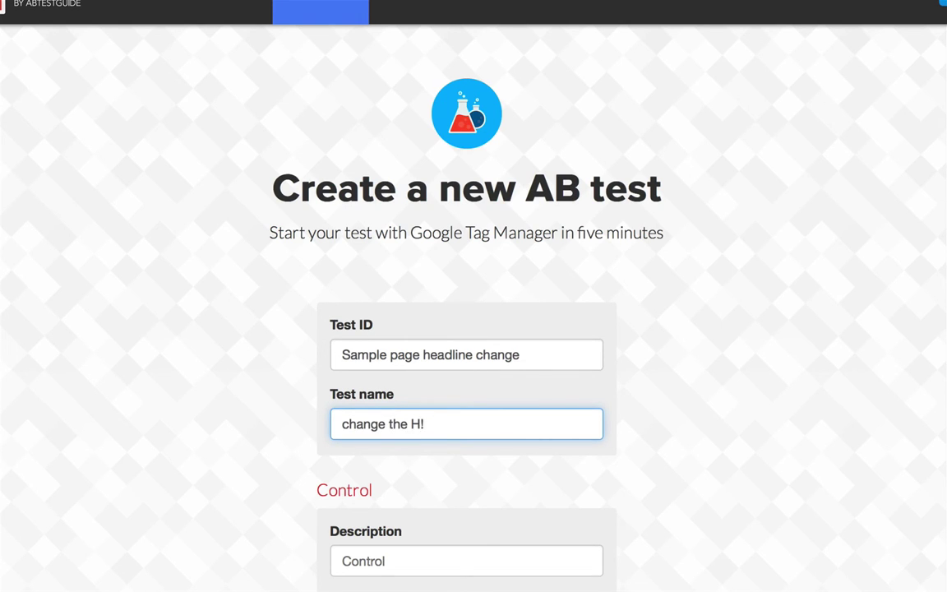
scroll(491, 415, down, 1)
scroll(491, 415, down, 1)
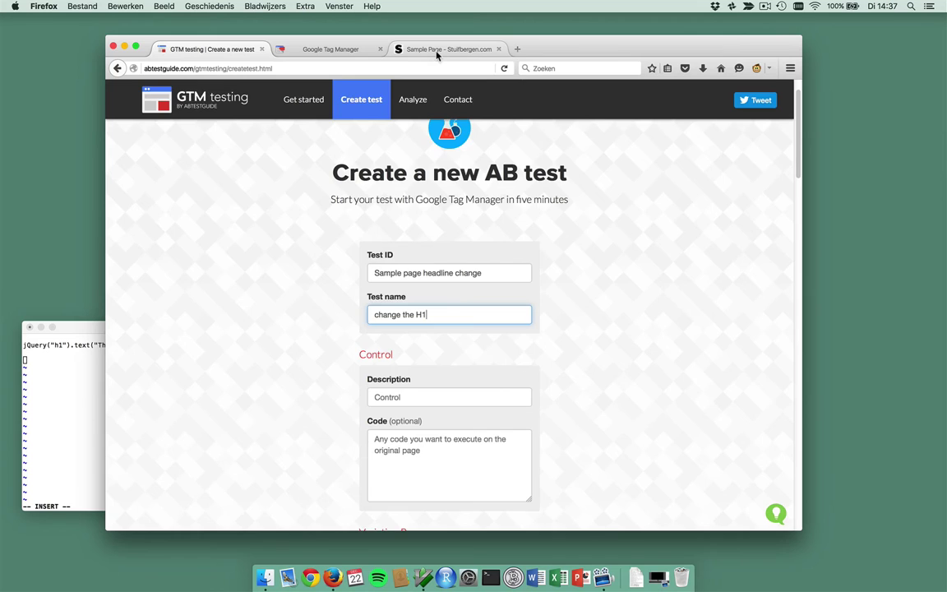
Switch to the sample page, open its developer console and clear the existing messages.
click(437, 54)
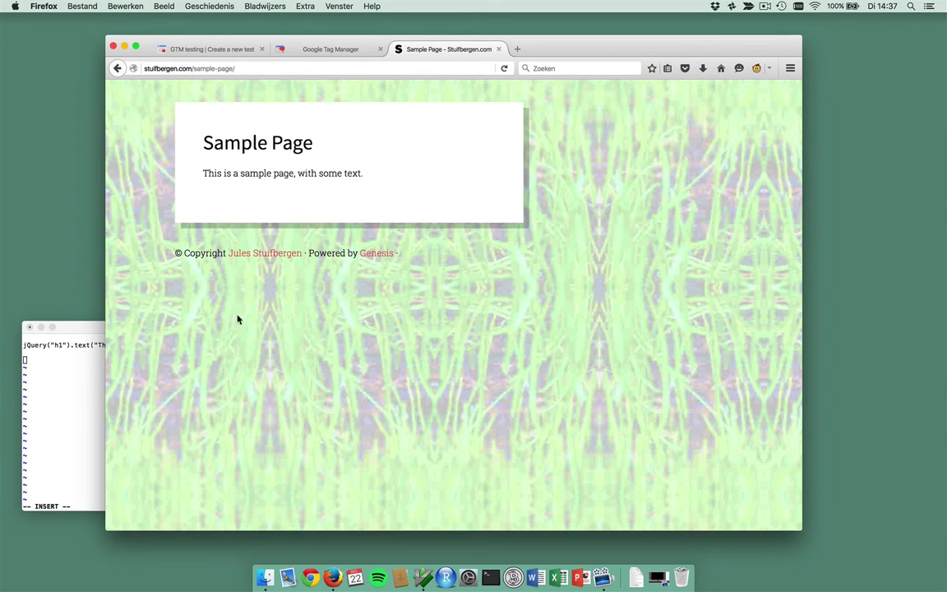
right_click(213, 332)
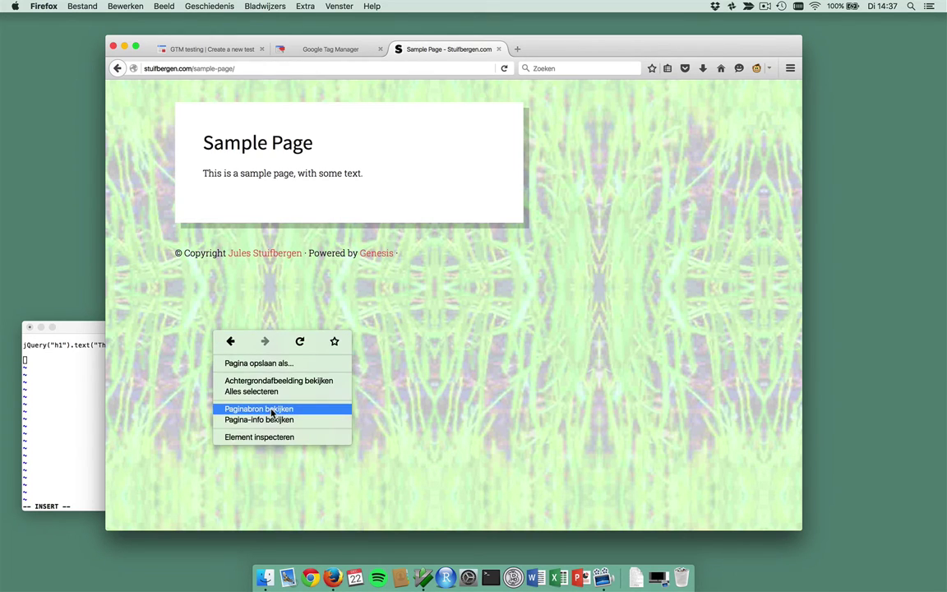
click(270, 438)
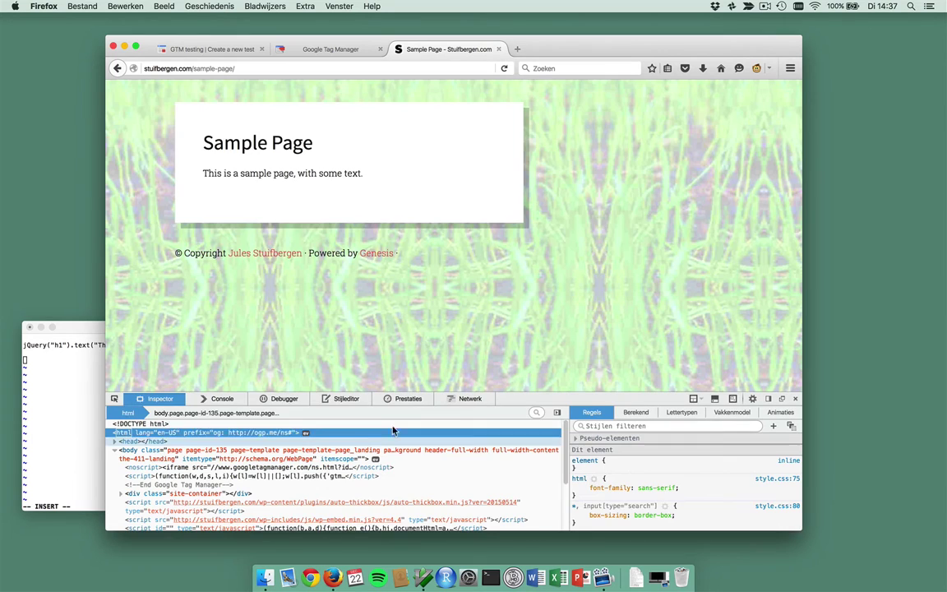
click(222, 399)
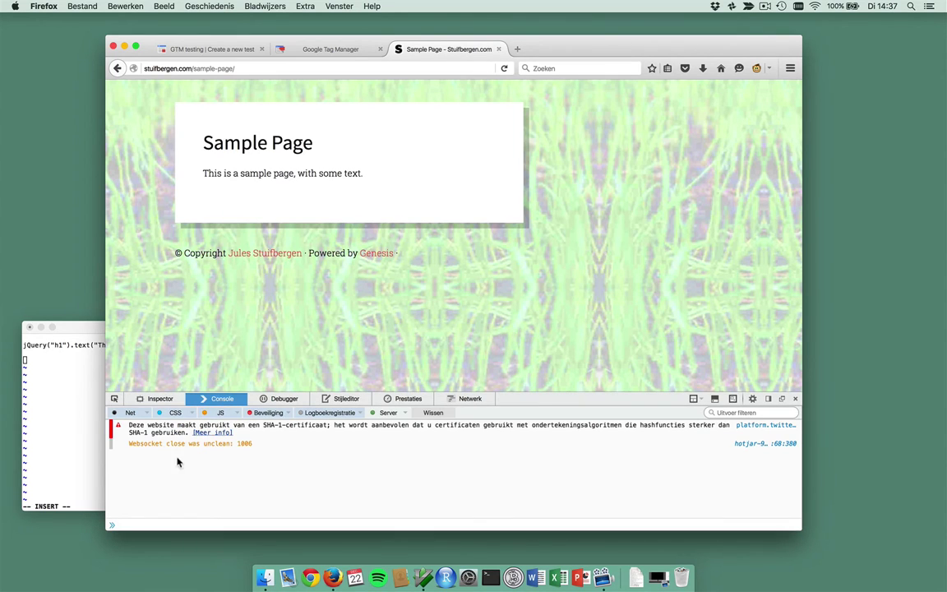
key(super+k)
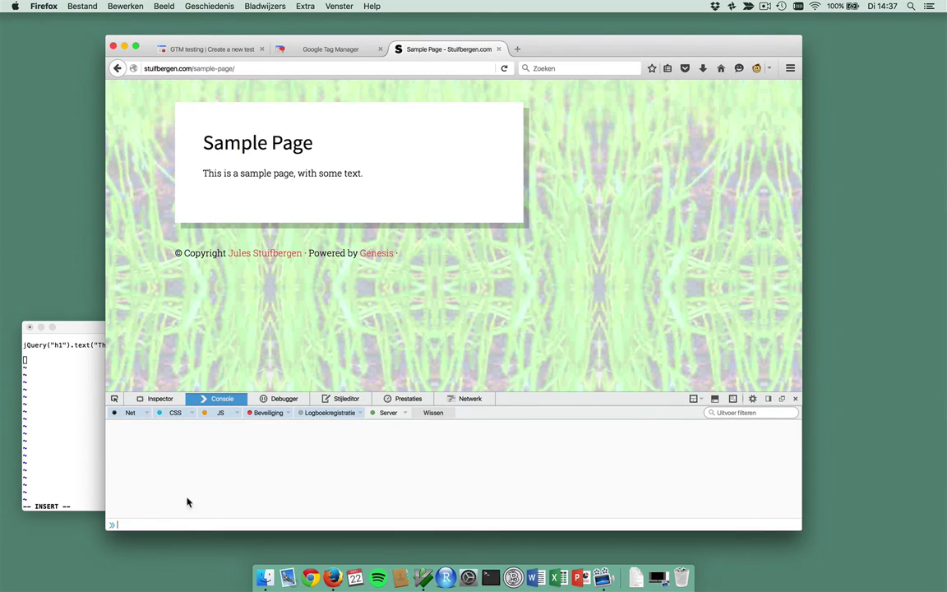
Copy the prepared snippet from MacVim and run jQuery("h1").text("This is the new headline for variation A"); in the sample page's console.
click(58, 355)
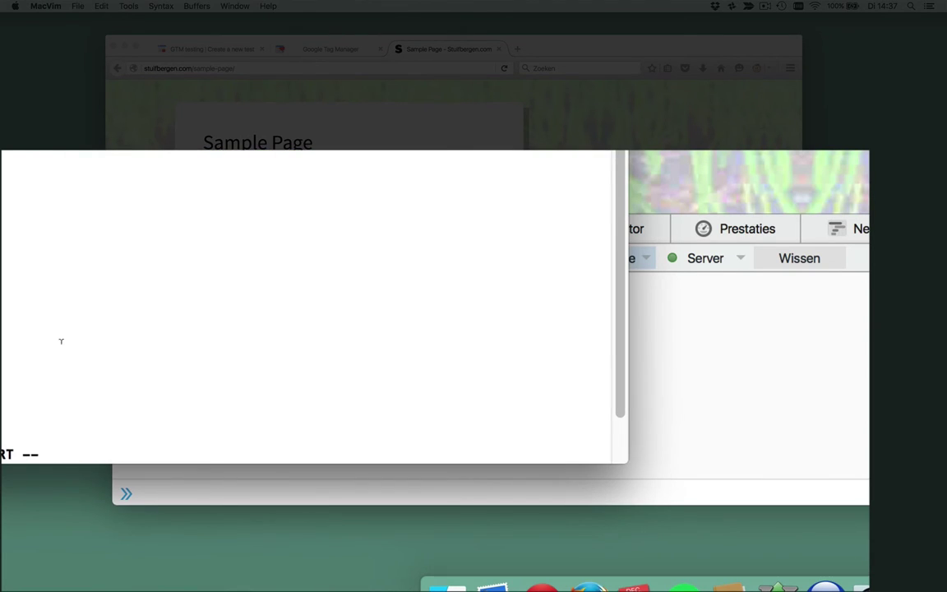
click(653, 493)
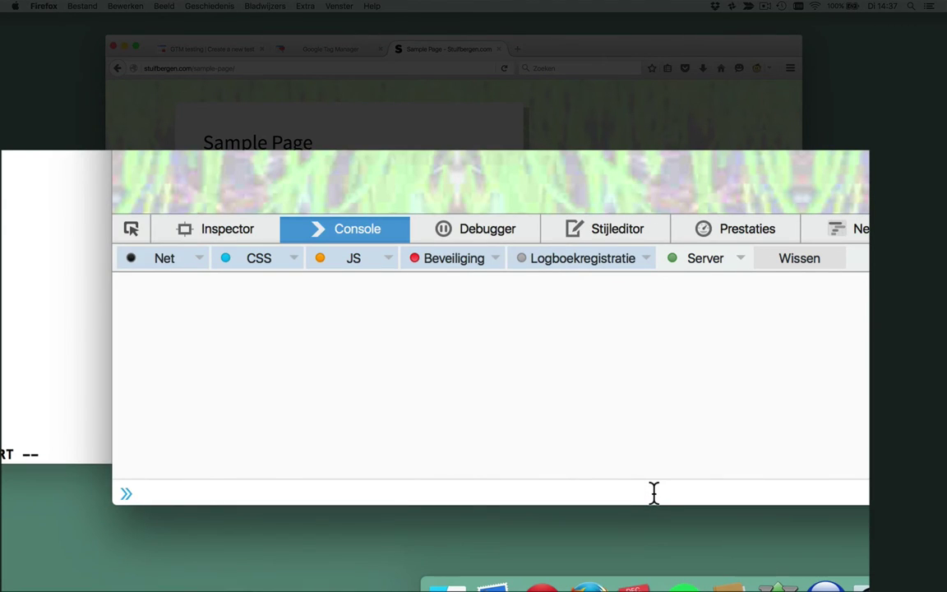
text(jQuery("h1").text("This is the new headline for variation A");)
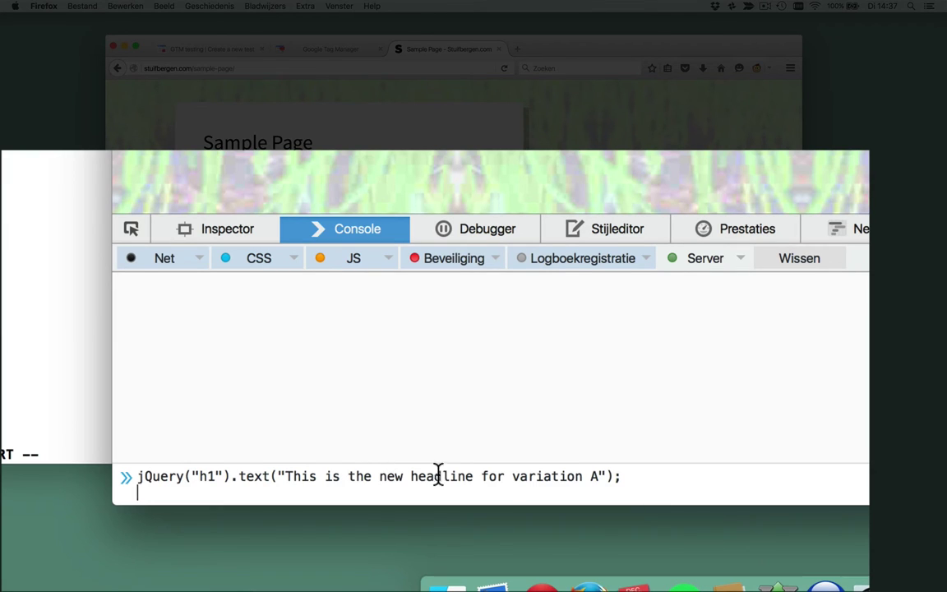
click(626, 475)
key(Return)
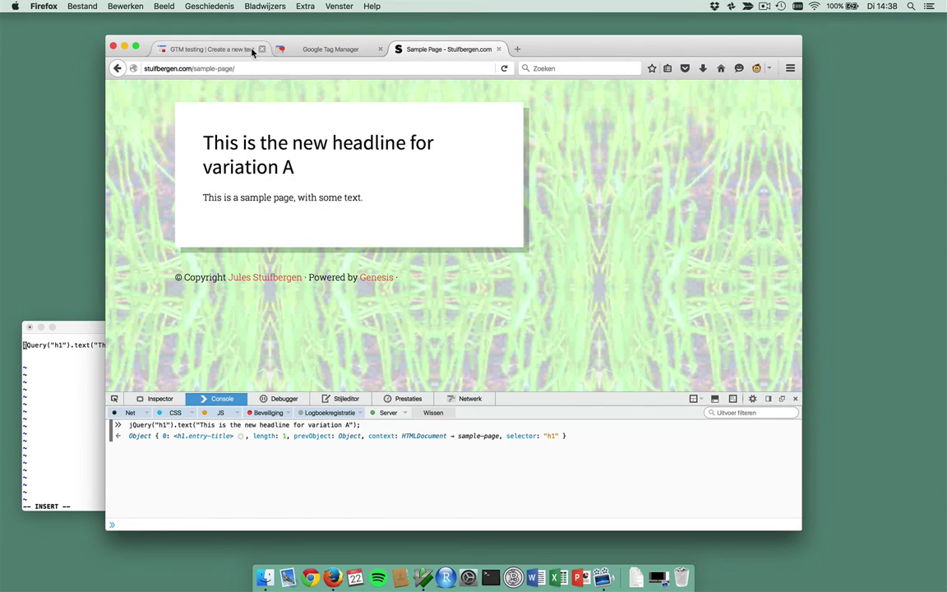
Back in the test form, describe the control as "Headline A" with code jQuery("h1").text("This is the new headline for variation A");.
click(226, 47)
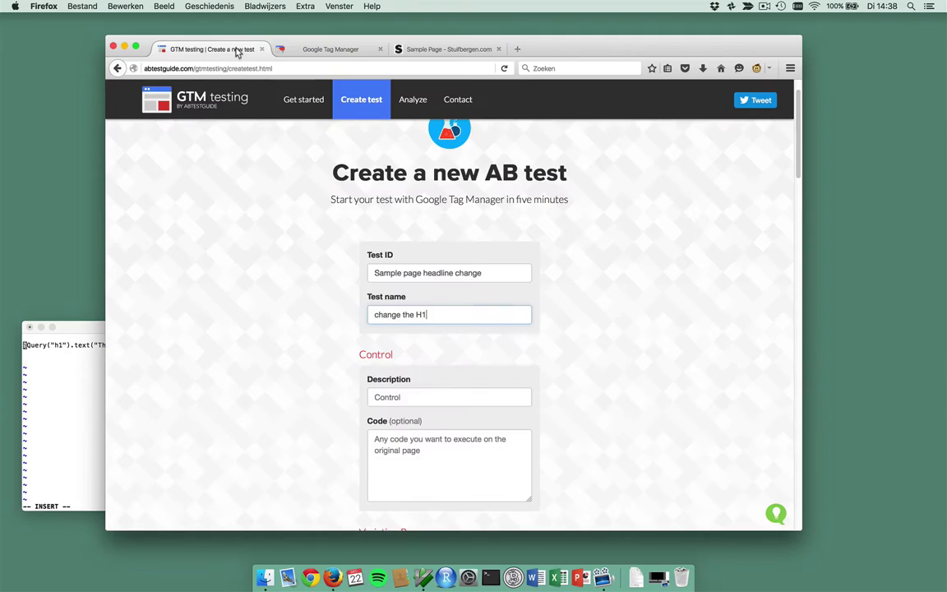
click(420, 398)
text(New)
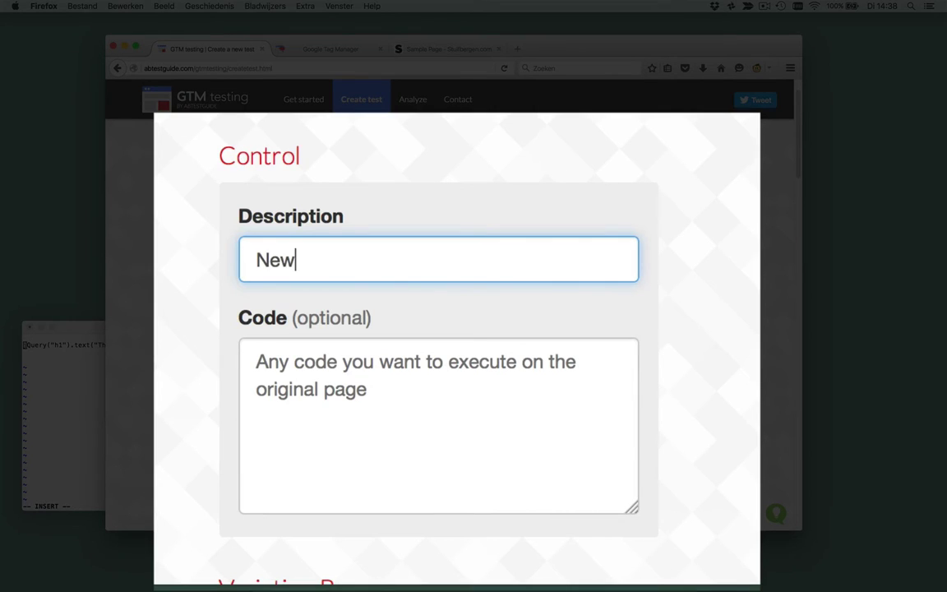
key(BackSpace)
key(BackSpace)
key(BackSpace)
text(Headline )
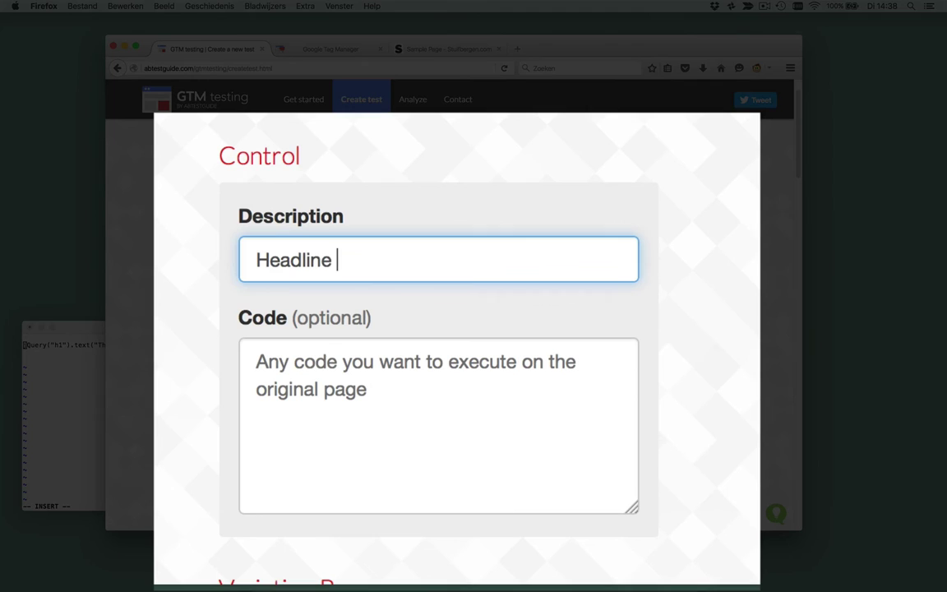
text(on1)
key(BackSpace)
key(BackSpace)
key(BackSpace)
text(A)
click(355, 393)
text(jQuery("h1").text("This is the new headline for variation A");)
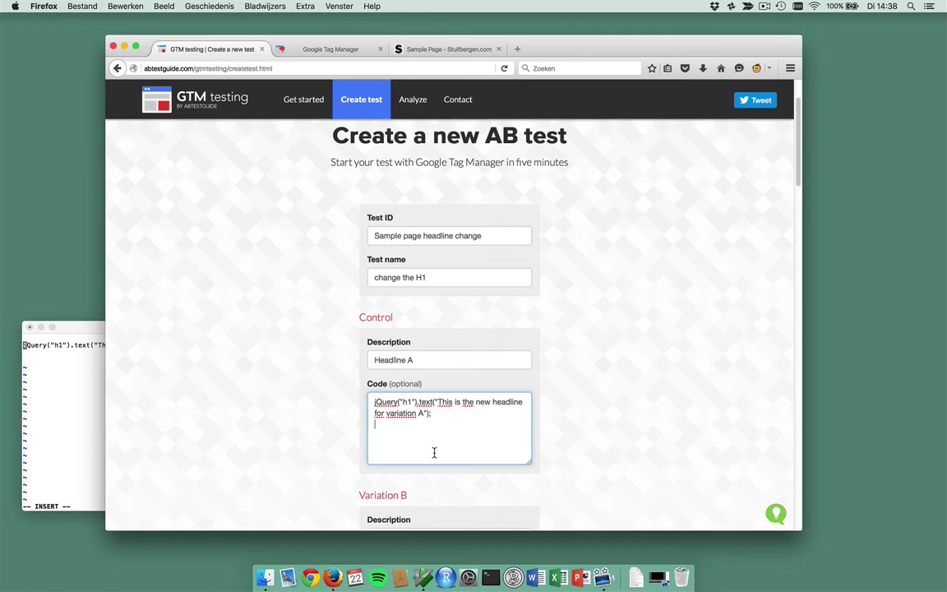
Describe variation B as "Headline B" and paste the same jQuery code, changing its headline text to end in "variation B".
scroll(434, 493, down, 3)
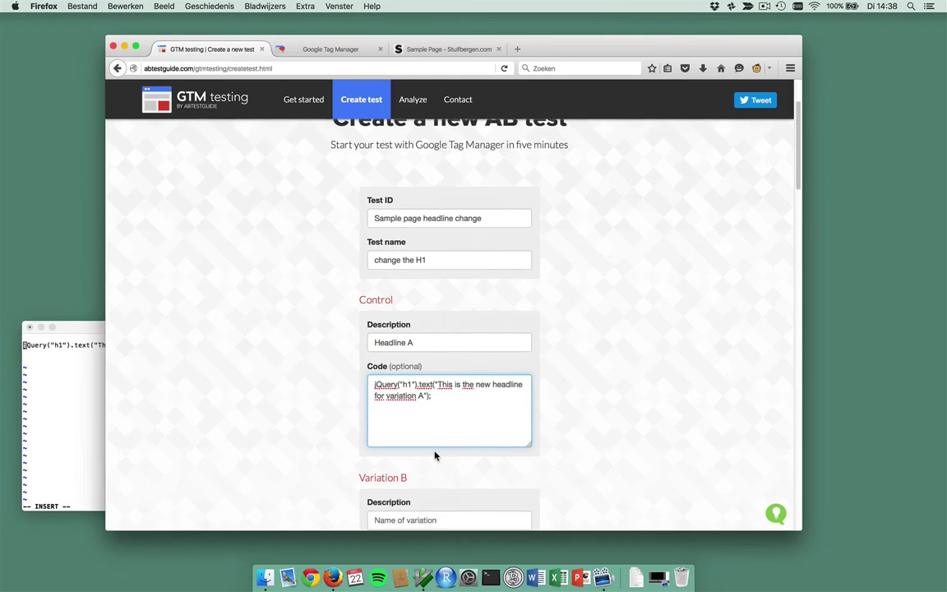
click(436, 448)
text(Headline B)
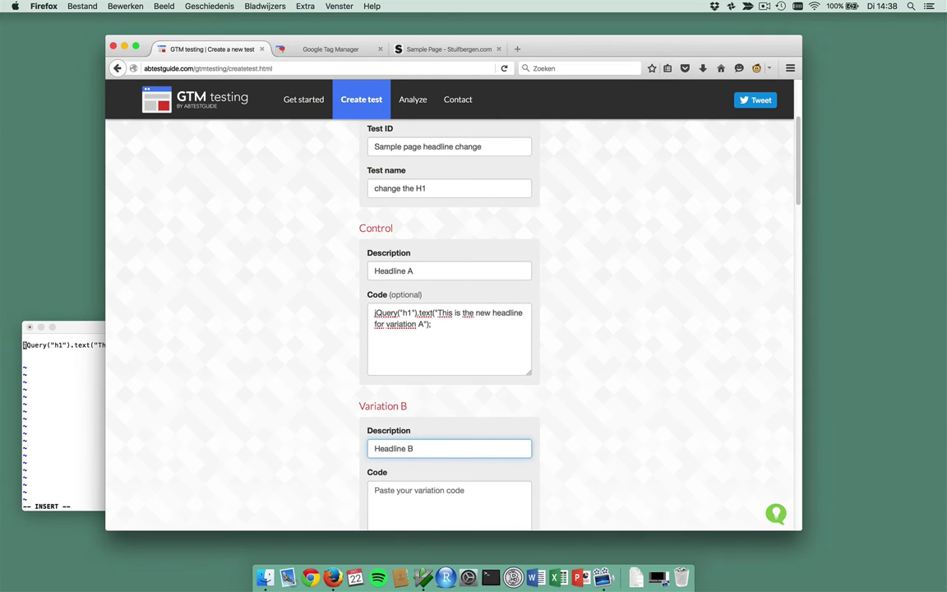
scroll(434, 448, down, 2)
click(431, 425)
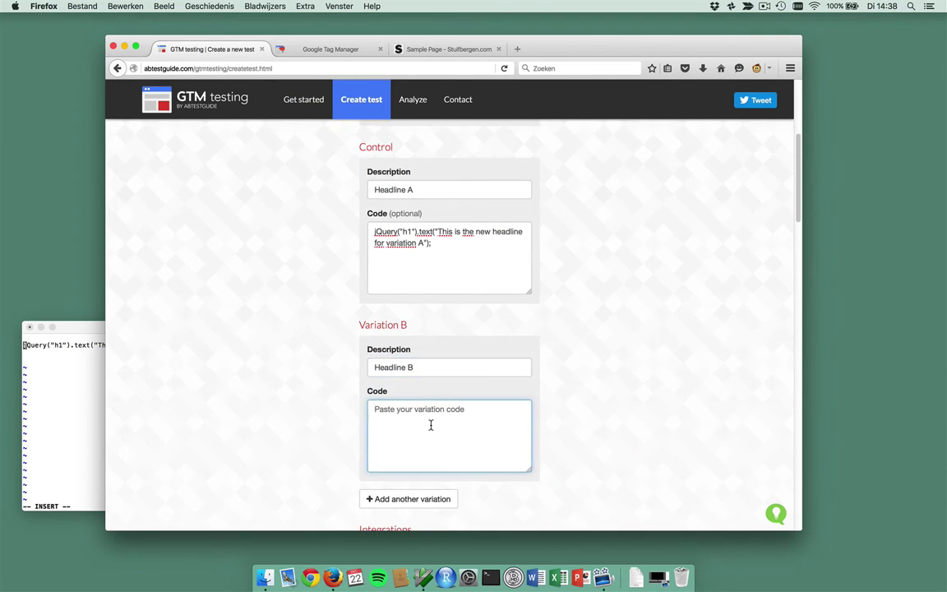
text(jQuery("h1").text("This is the new headline for variation A");)
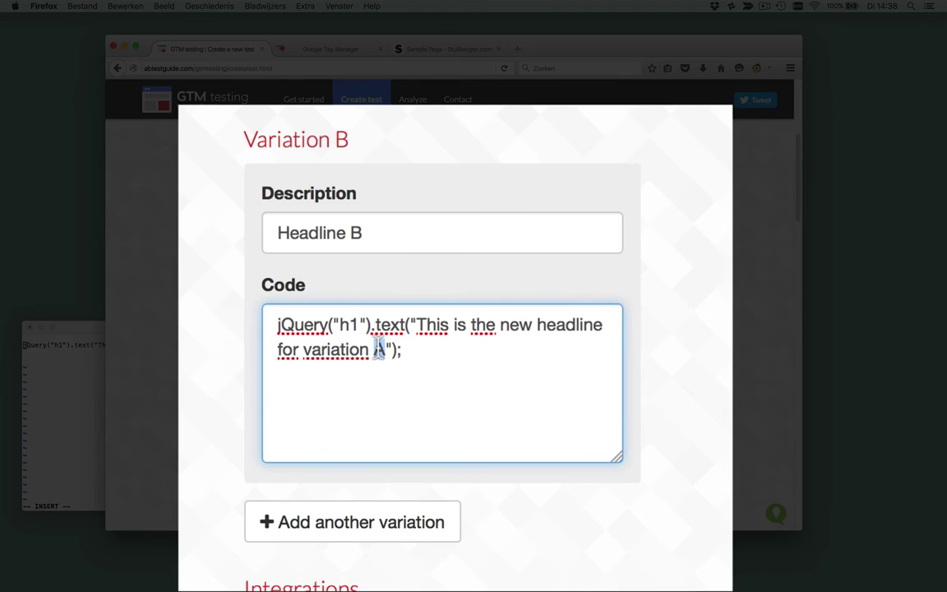
text(B)
Add a variation C described as "Headline C" and paste the jQuery code with its headline text ending in "variation C".
scroll(376, 346, down, 3)
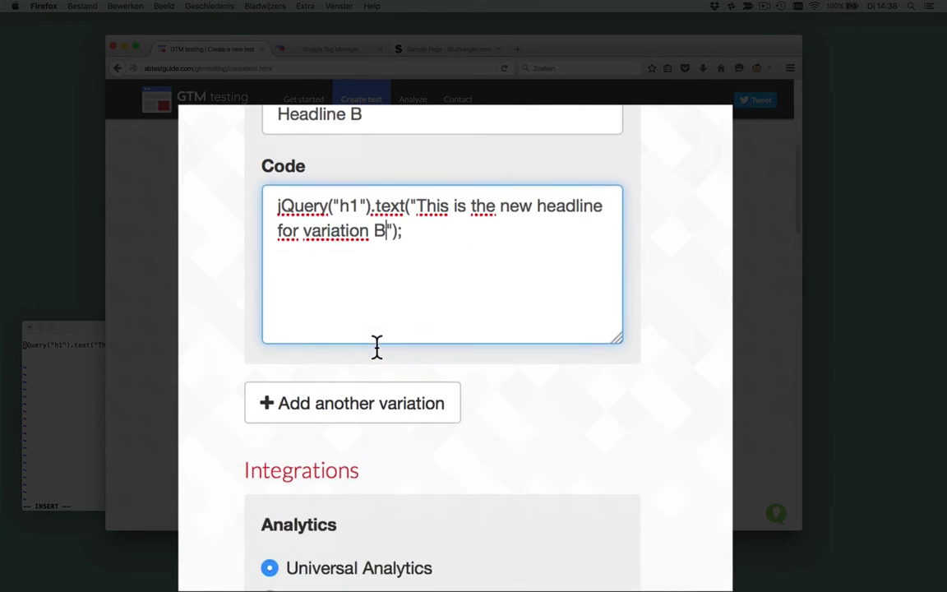
click(358, 411)
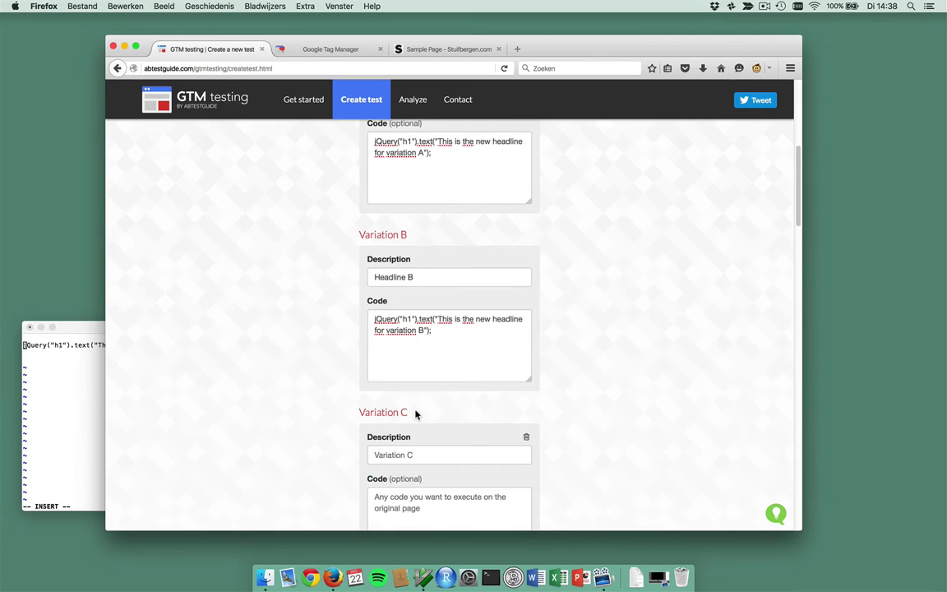
click(417, 455)
text(Headline)
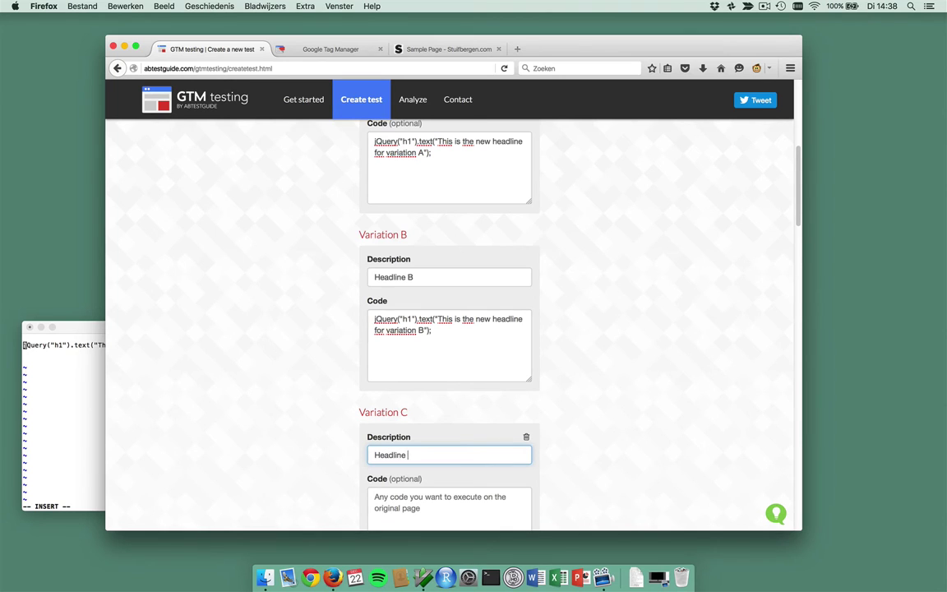
text( C)
scroll(410, 452, down, 2)
click(412, 452)
text(jQuery("h1").text("This is the new headline for variation A");)
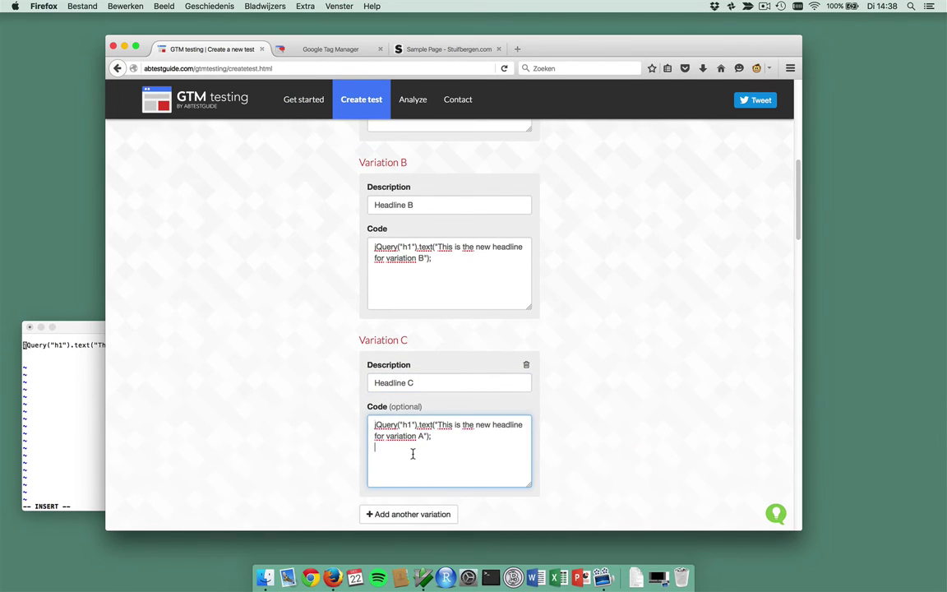
double_click(421, 436)
text(C)
For the analytics Property ID, look up the UA-ID constant among the Google Tag Manager container's variables.
scroll(569, 396, down, 5)
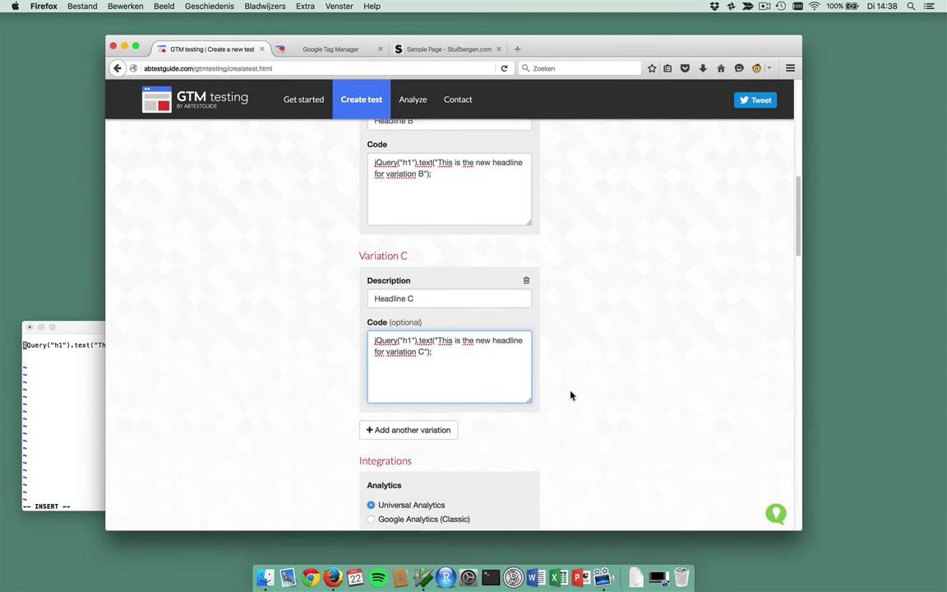
scroll(570, 394, down, 2)
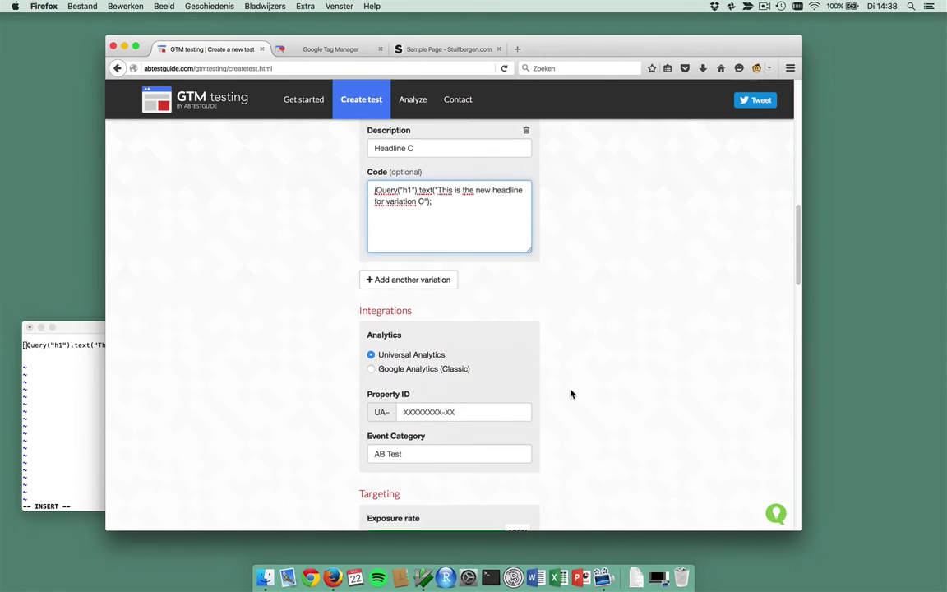
click(436, 412)
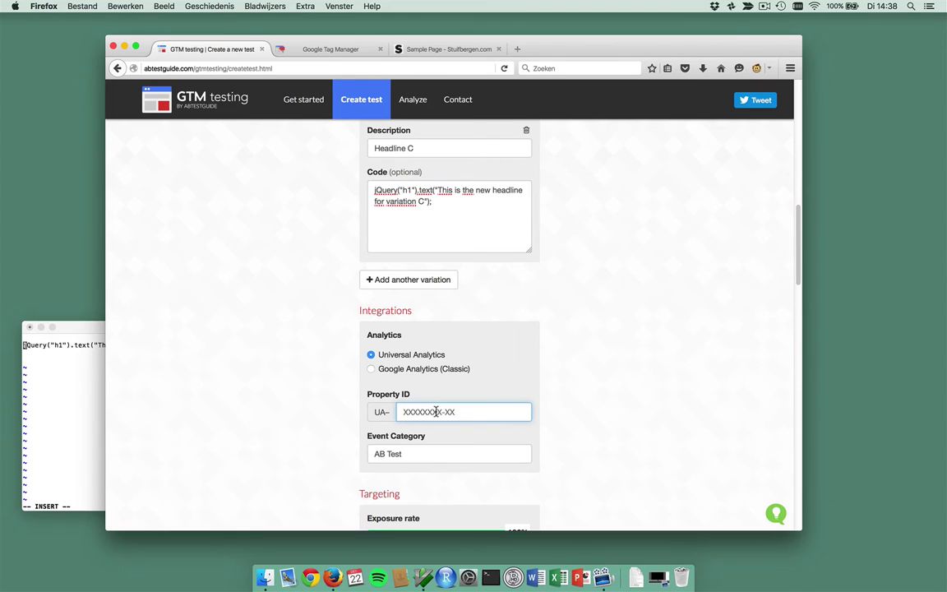
click(325, 51)
click(155, 291)
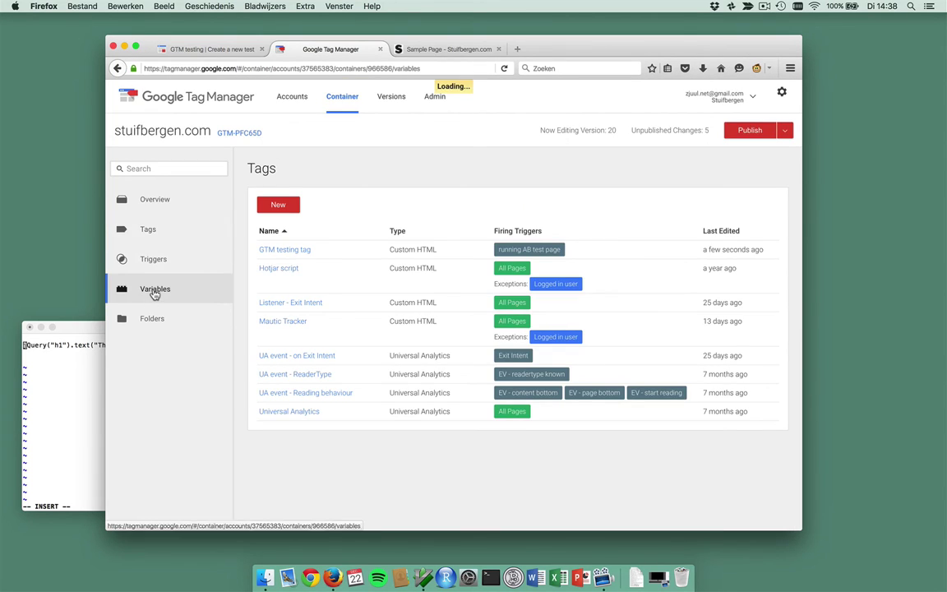
scroll(195, 313, down, 5)
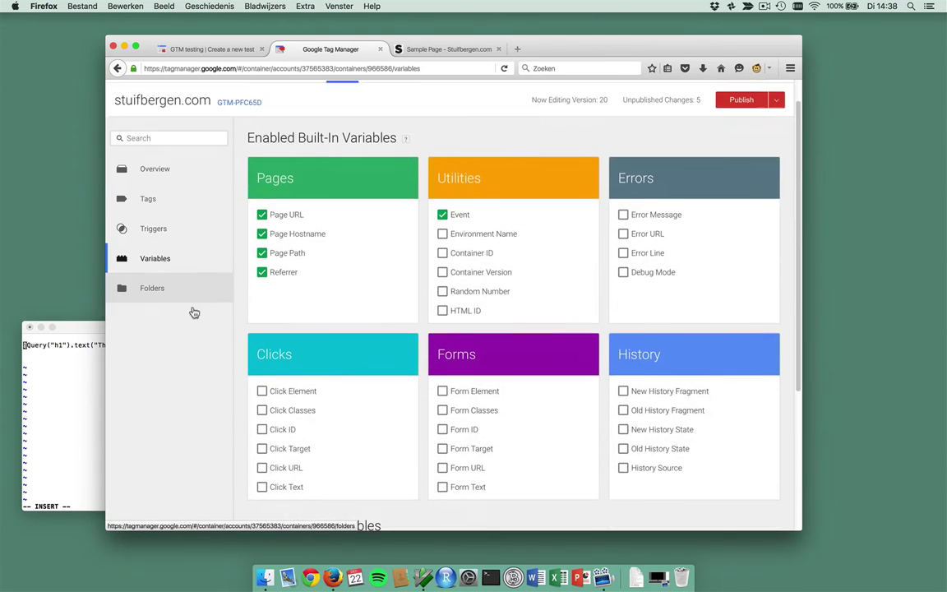
click(268, 479)
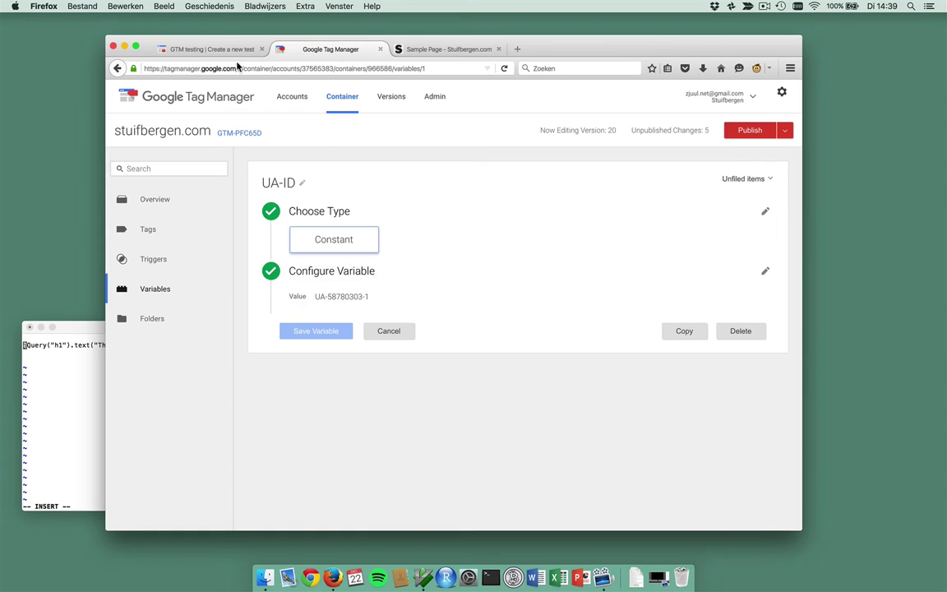
Return to the GTM testing form and enter {{UA-ID}} as the analytics Property ID.
click(234, 53)
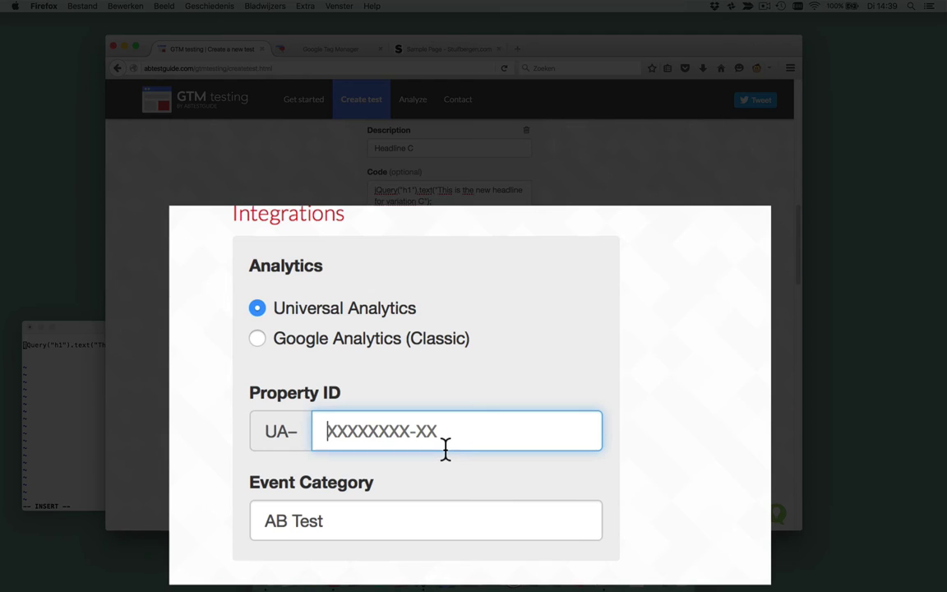
text({{UA-IS)
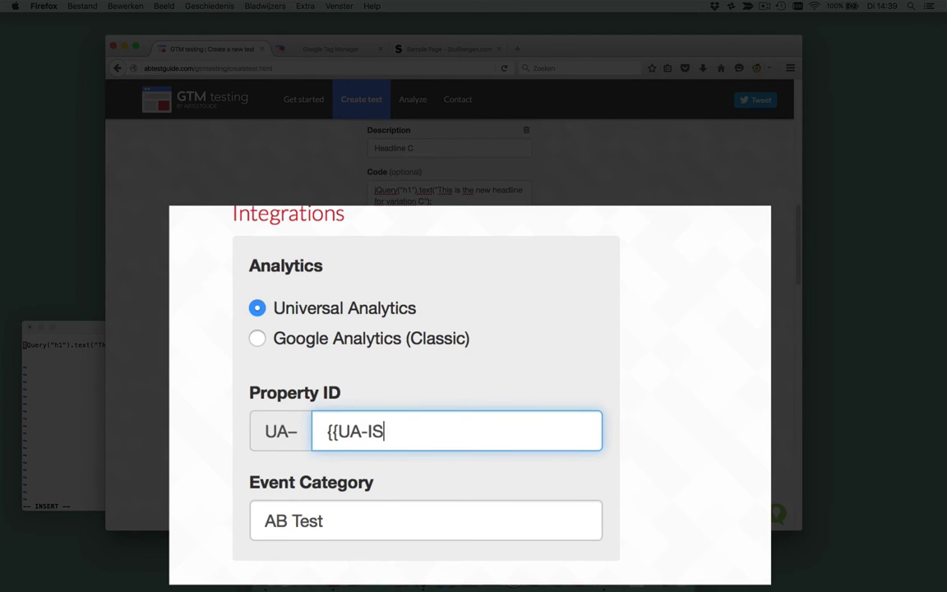
key(BackSpace)
text(D}})
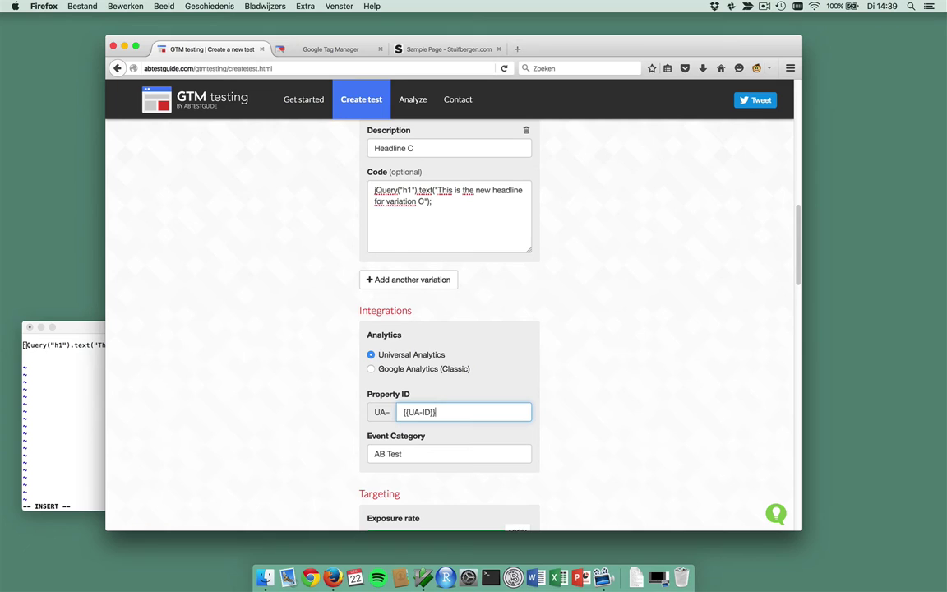
Set the cookie expiration in the test's targeting settings to 15.
scroll(458, 418, down, 5)
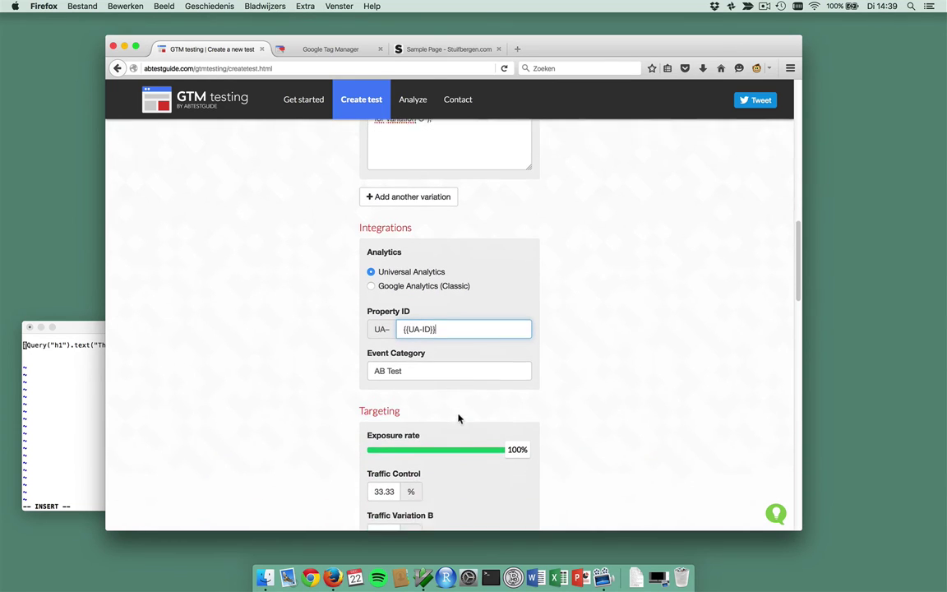
scroll(458, 416, down, 2)
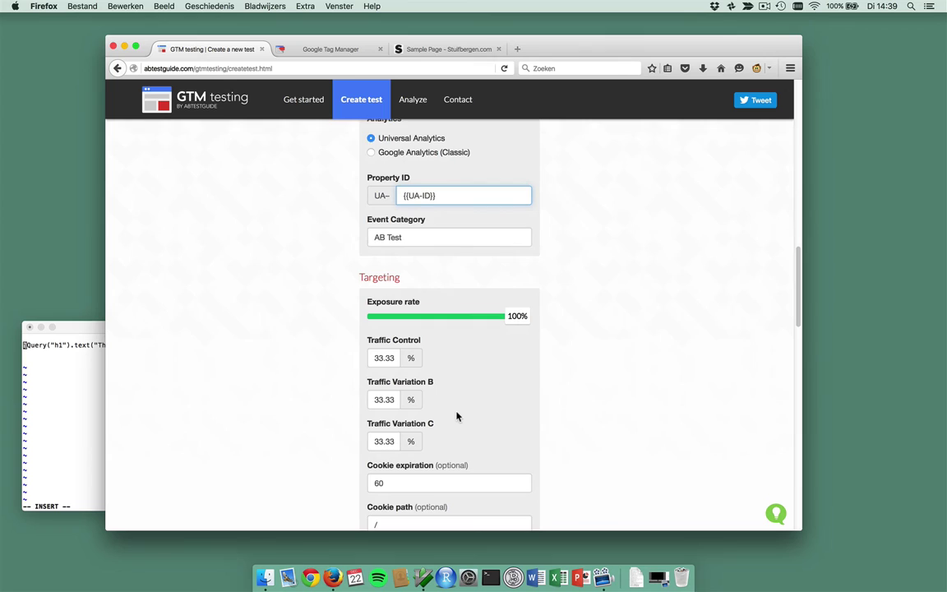
scroll(458, 417, down, 2)
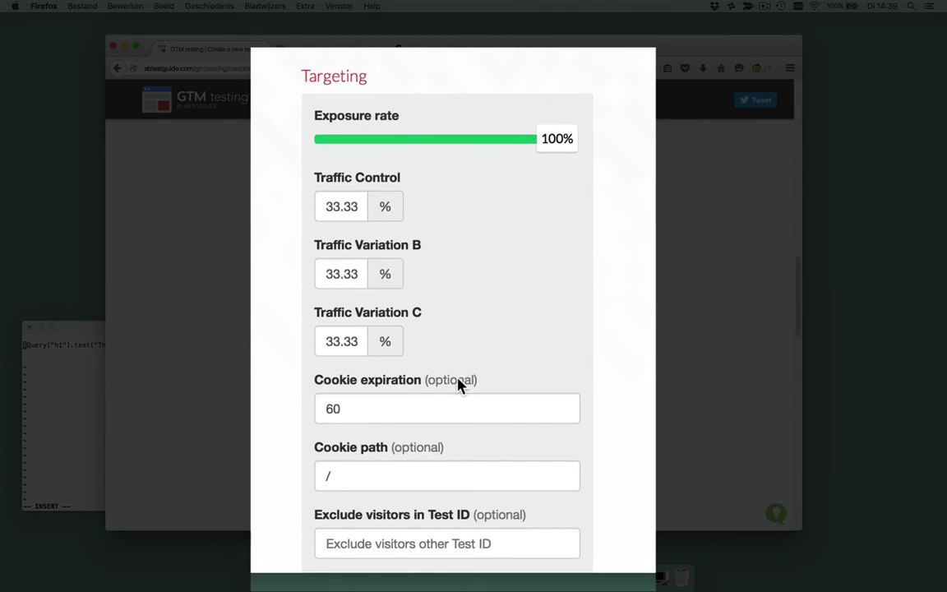
scroll(456, 384, down, 3)
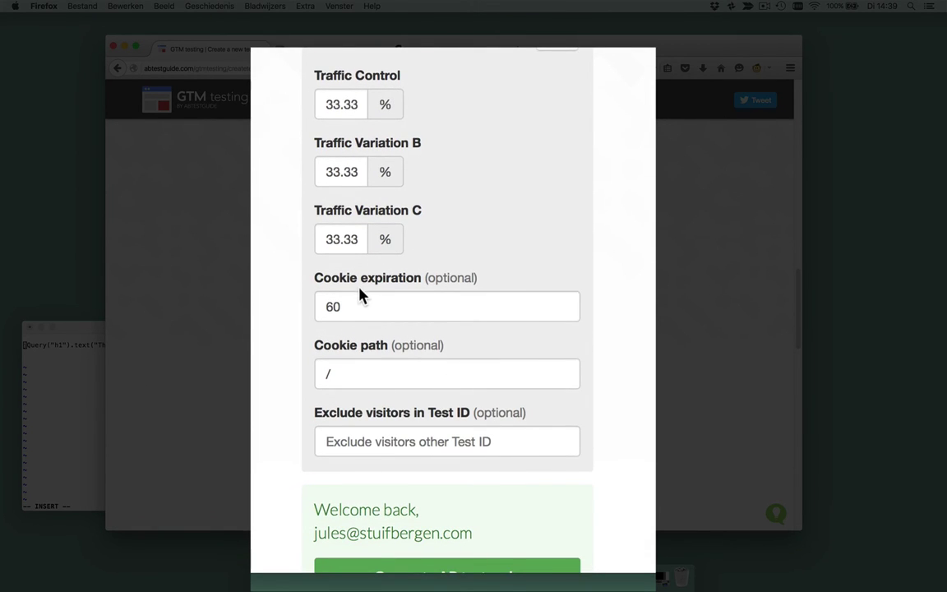
drag(353, 309, 308, 302)
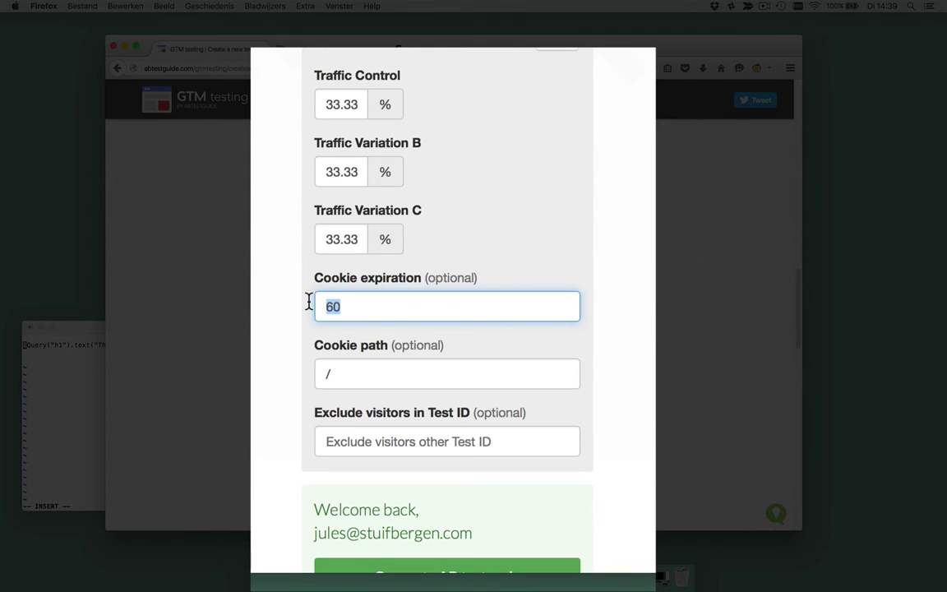
text(15)
Generate the AB test code and copy it to the clipboard.
scroll(314, 302, down, 5)
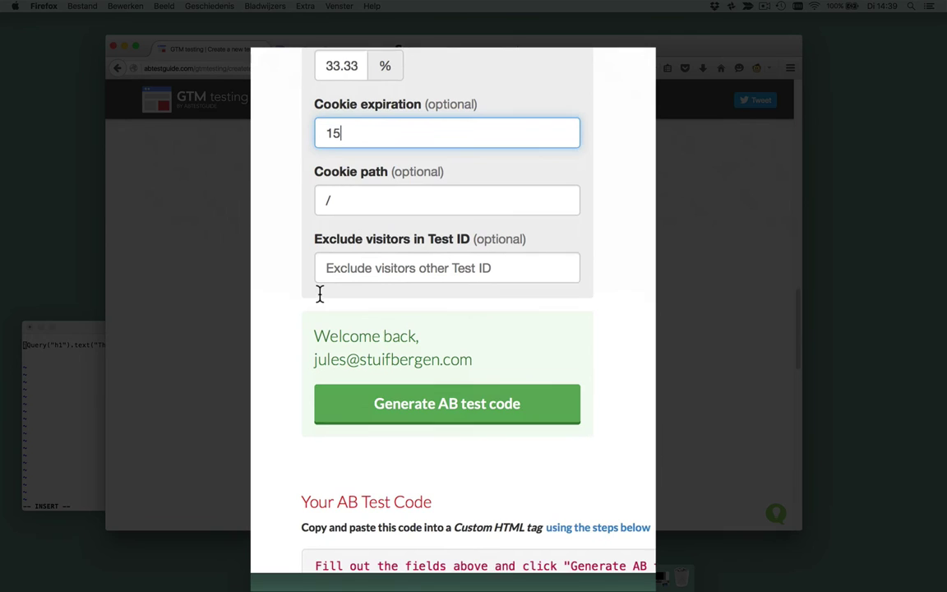
click(450, 407)
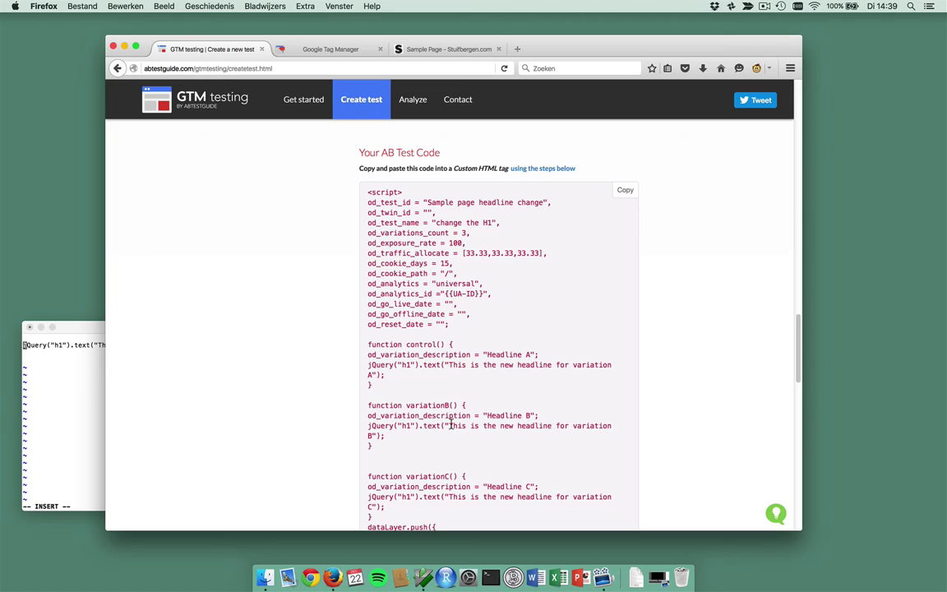
scroll(451, 424, down, 1)
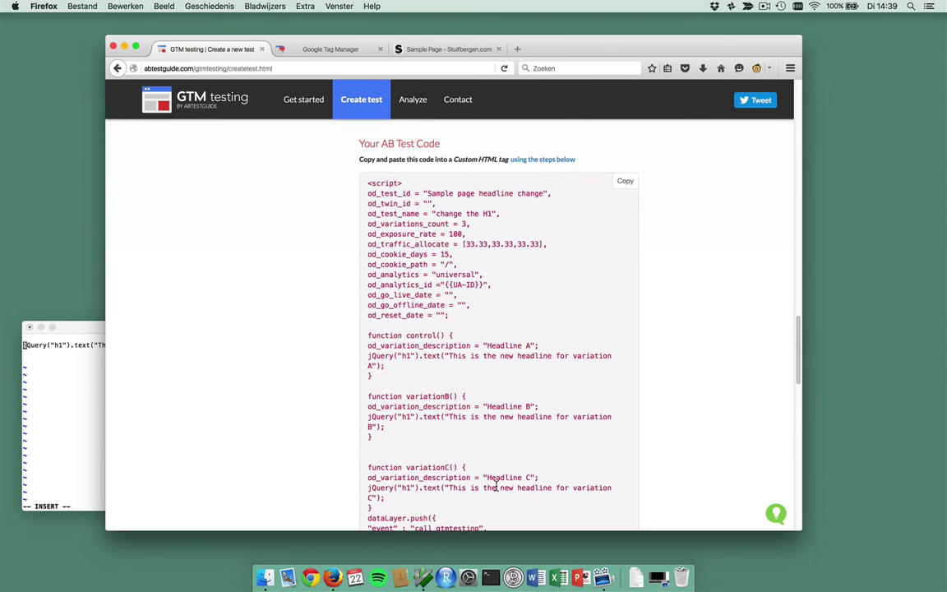
click(624, 184)
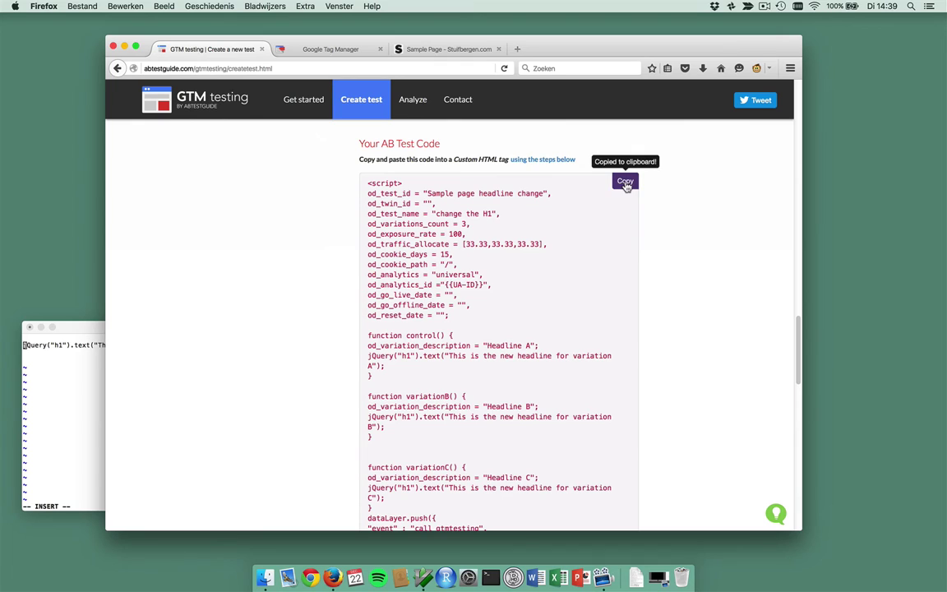
Switch to Google Tag Manager and start a new tag named "Headline test on sample page".
click(343, 51)
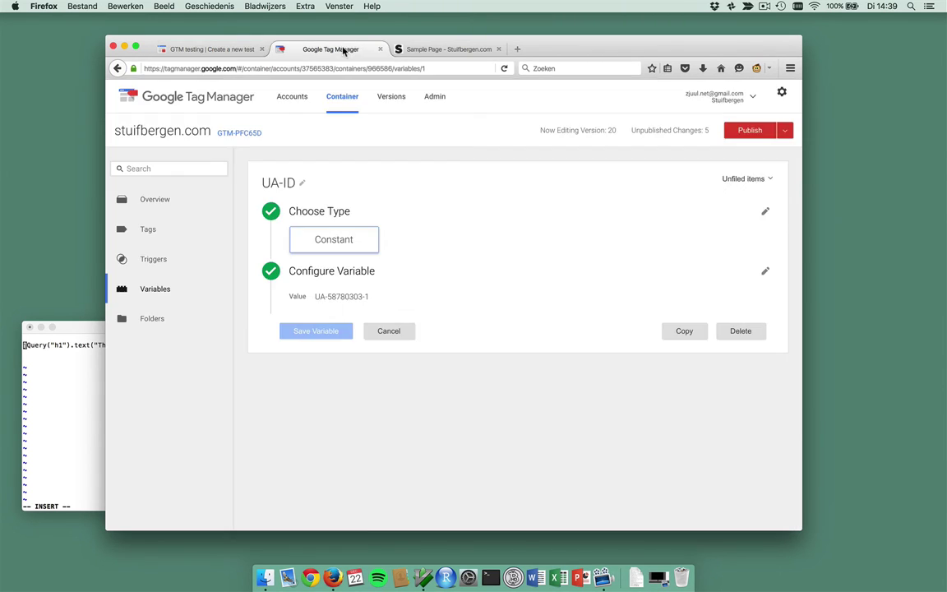
click(148, 231)
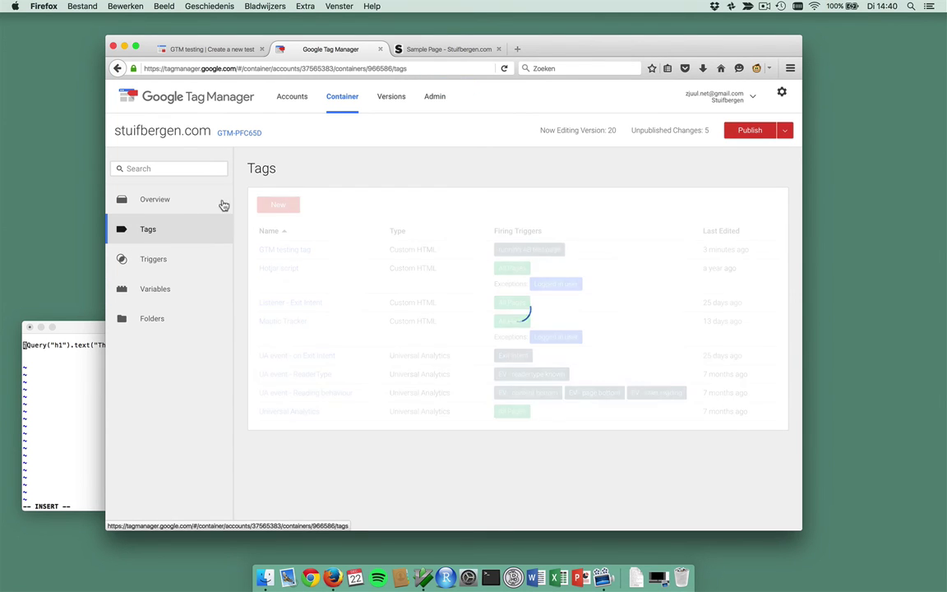
click(278, 205)
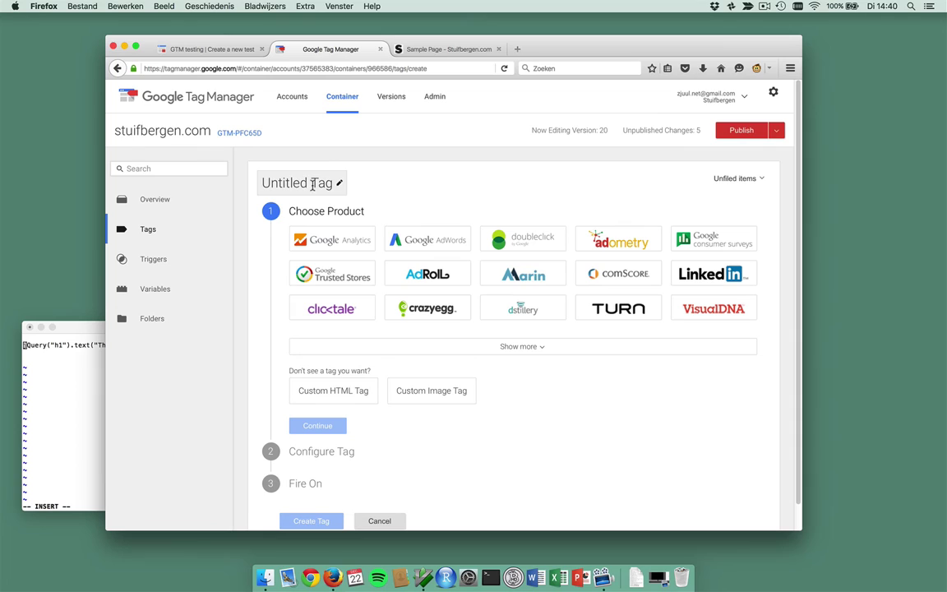
click(312, 183)
double_click(312, 183)
triple_click(313, 183)
text(Hea)
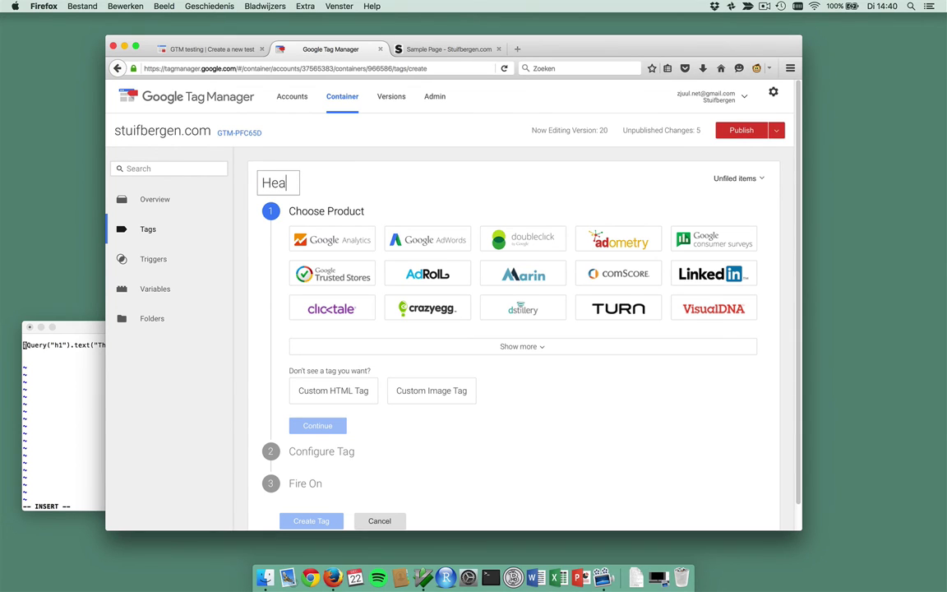
text(dline test )
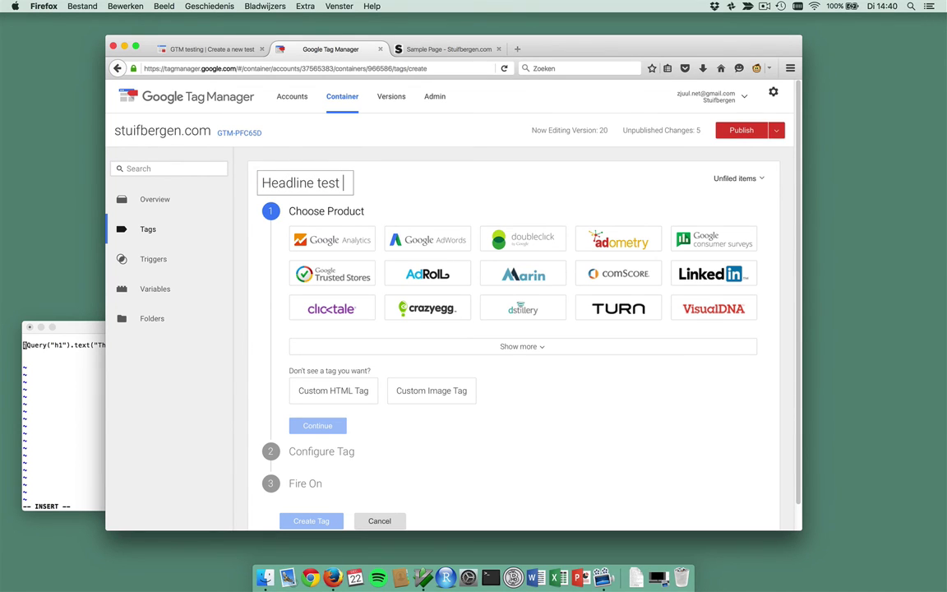
text(on sample page)
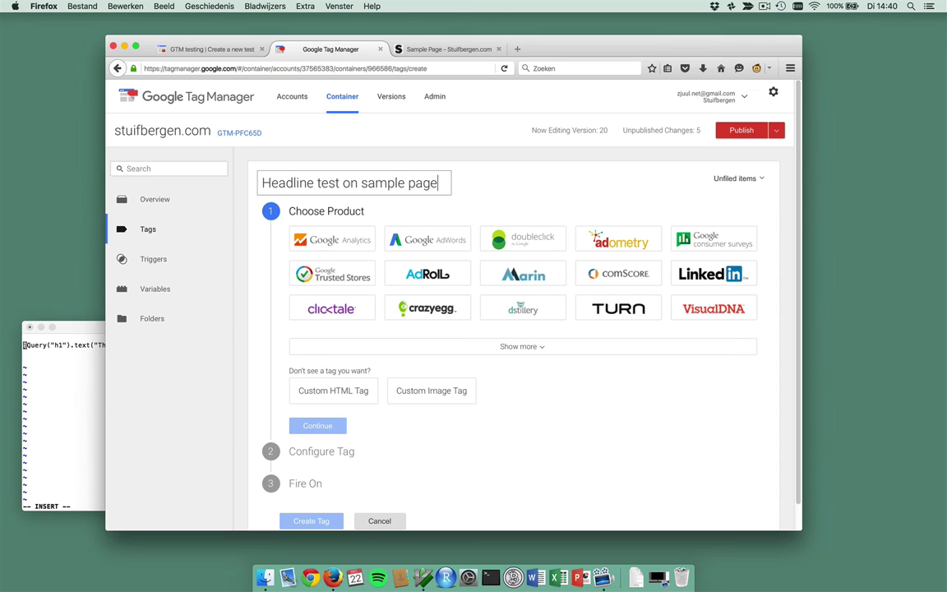
Make it a Custom HTML tag, paste the copied AB test code as its HTML, and continue to the firing settings.
click(314, 391)
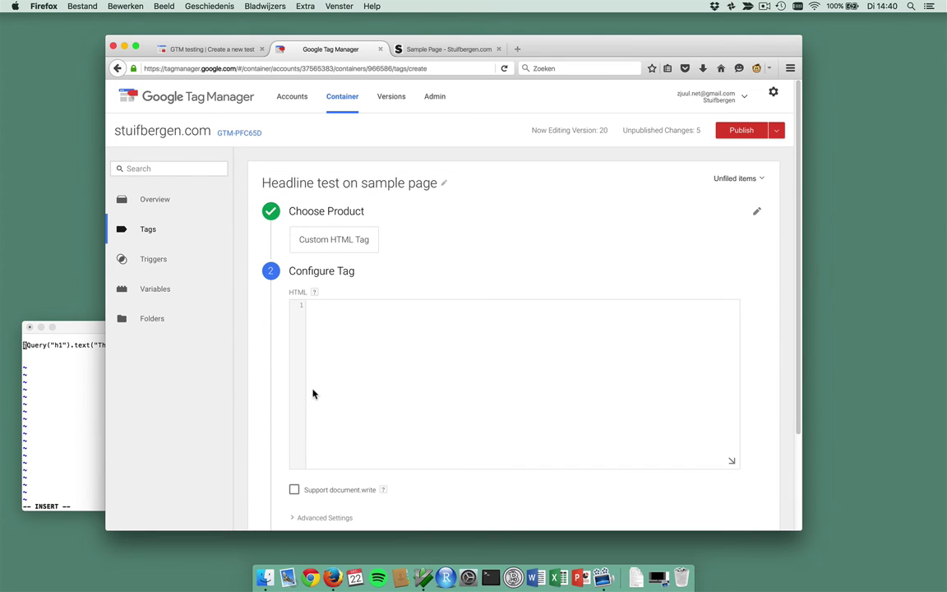
click(342, 329)
key(super+v)
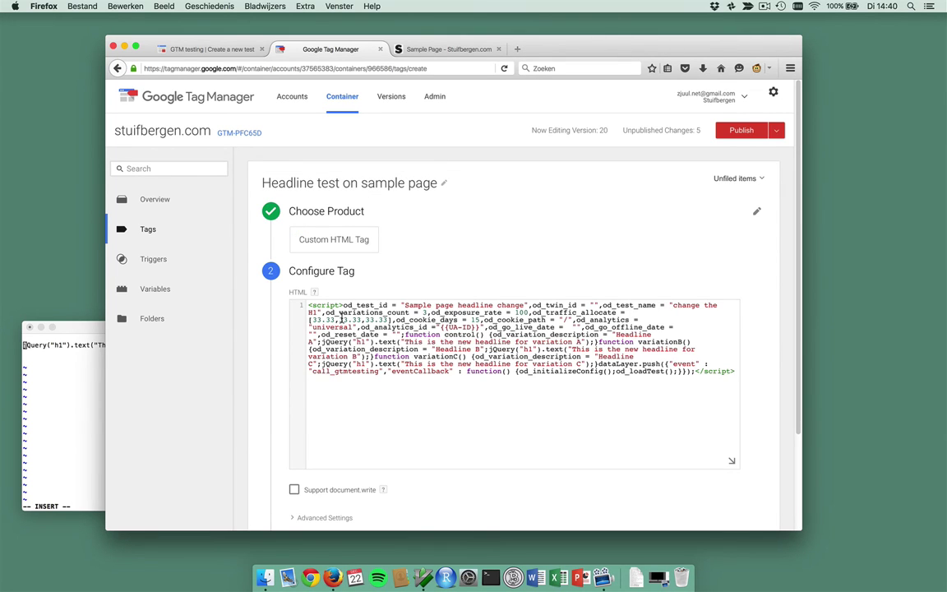
scroll(342, 321, down, 5)
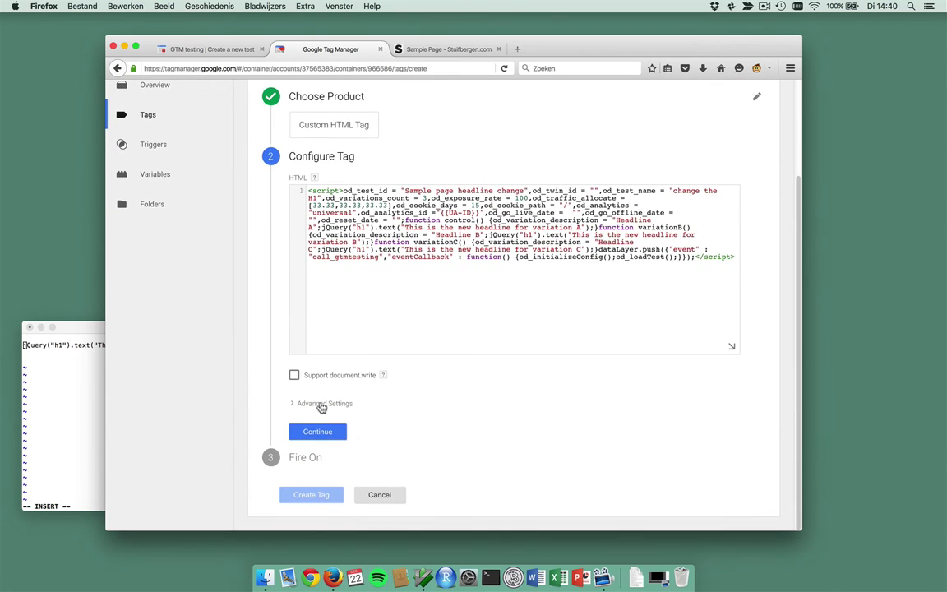
click(317, 433)
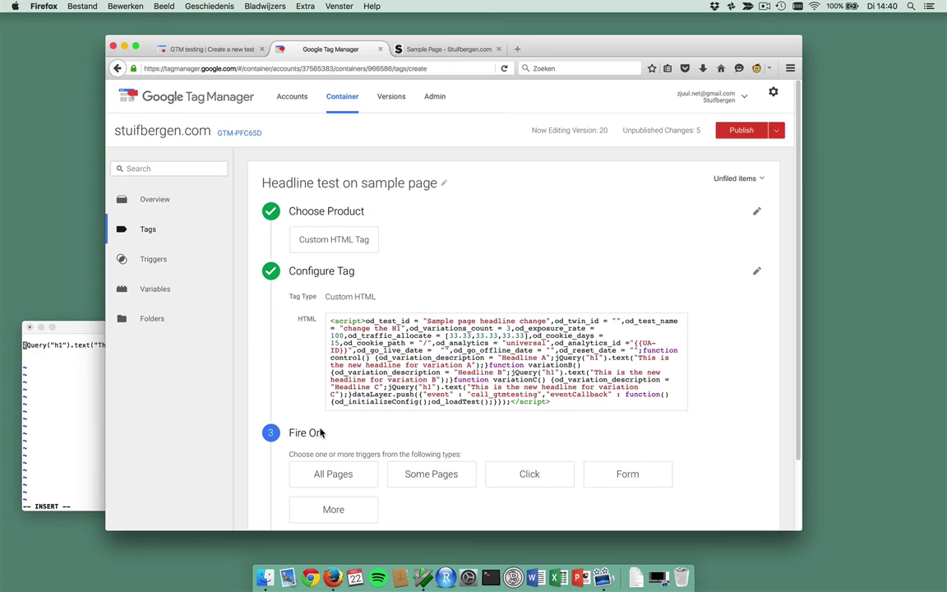
Start a new firing trigger for the tag named "Sample Page", using the Page View event and the Page View trigger type.
scroll(320, 433, down, 3)
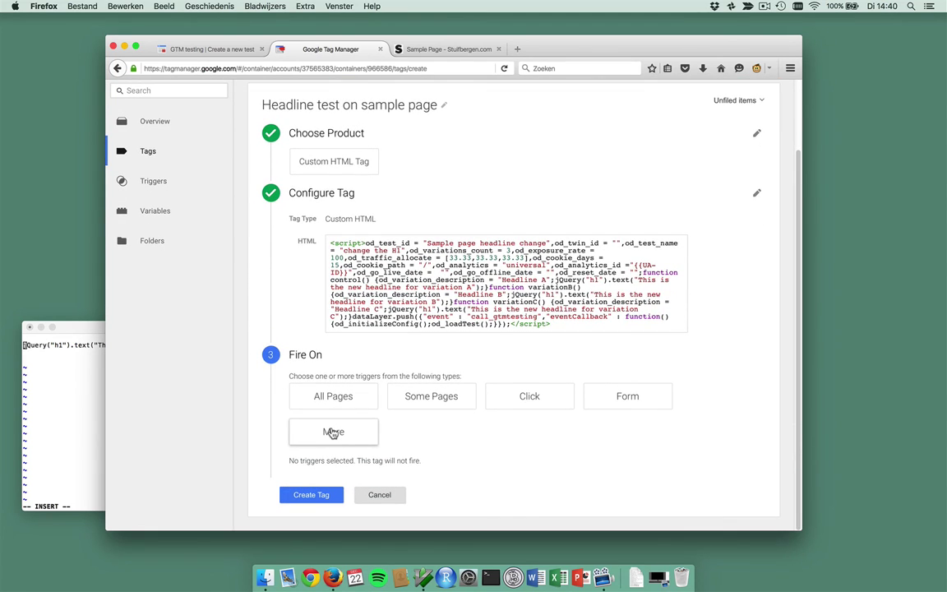
click(332, 432)
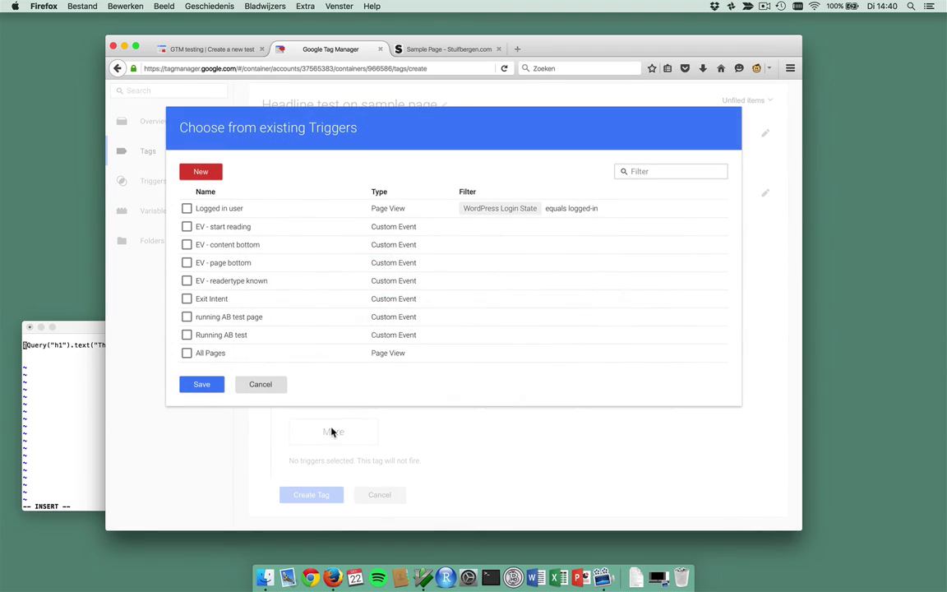
click(202, 174)
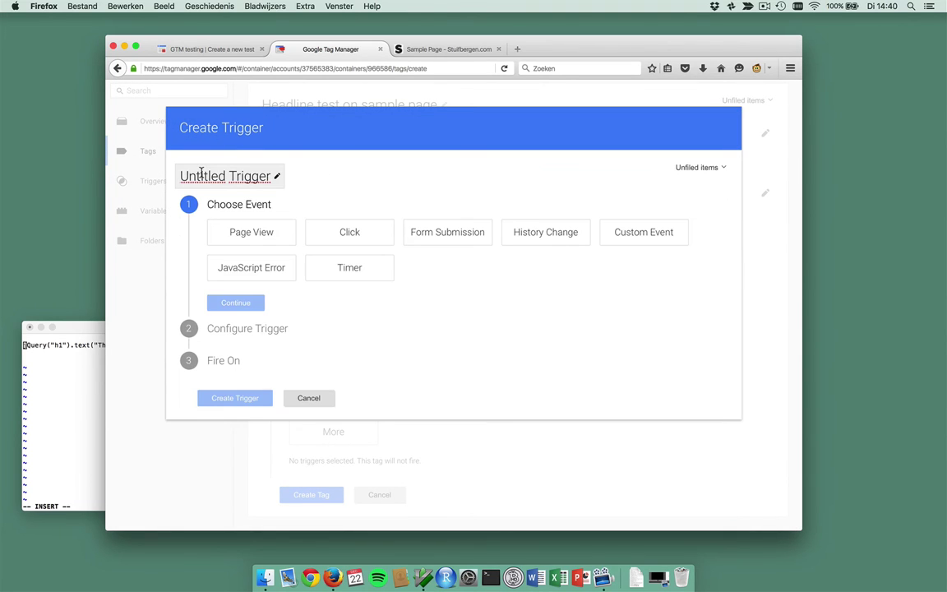
click(215, 173)
text(Sampl)
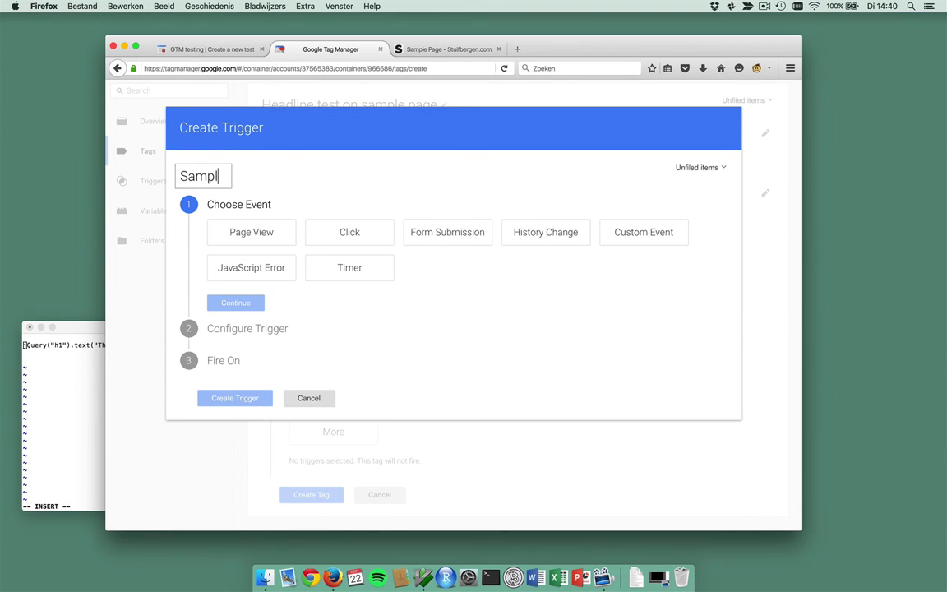
text(e Page)
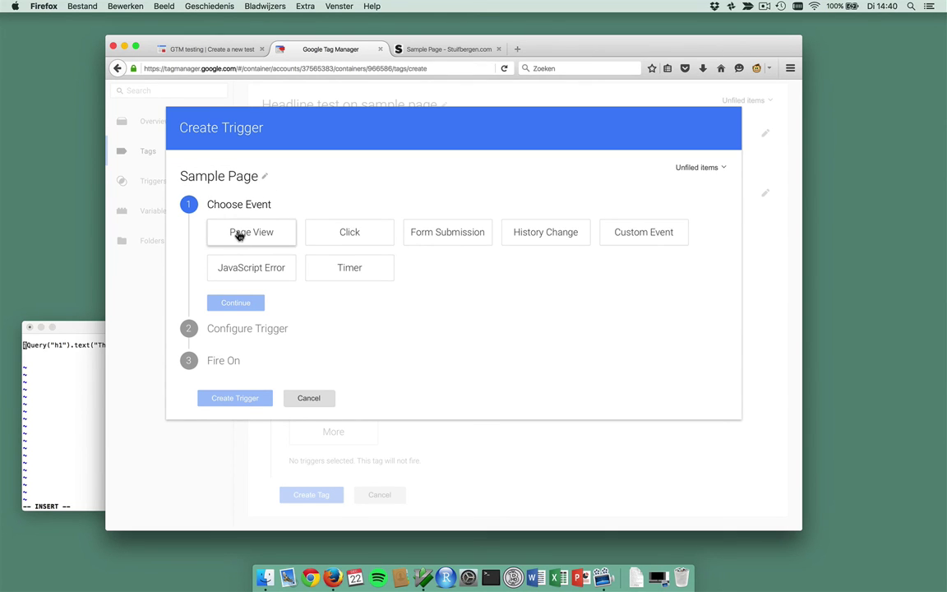
click(239, 234)
click(234, 299)
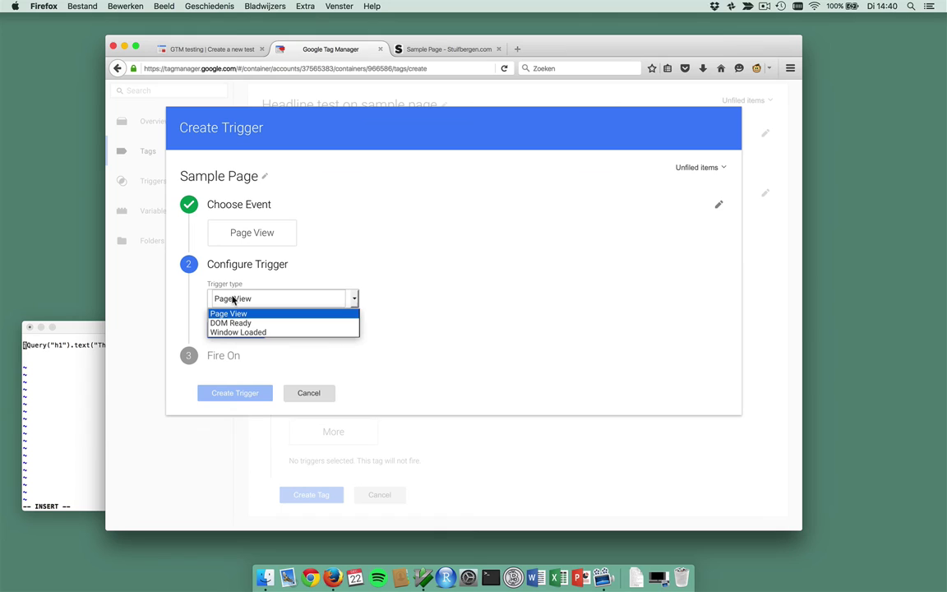
click(230, 313)
click(233, 333)
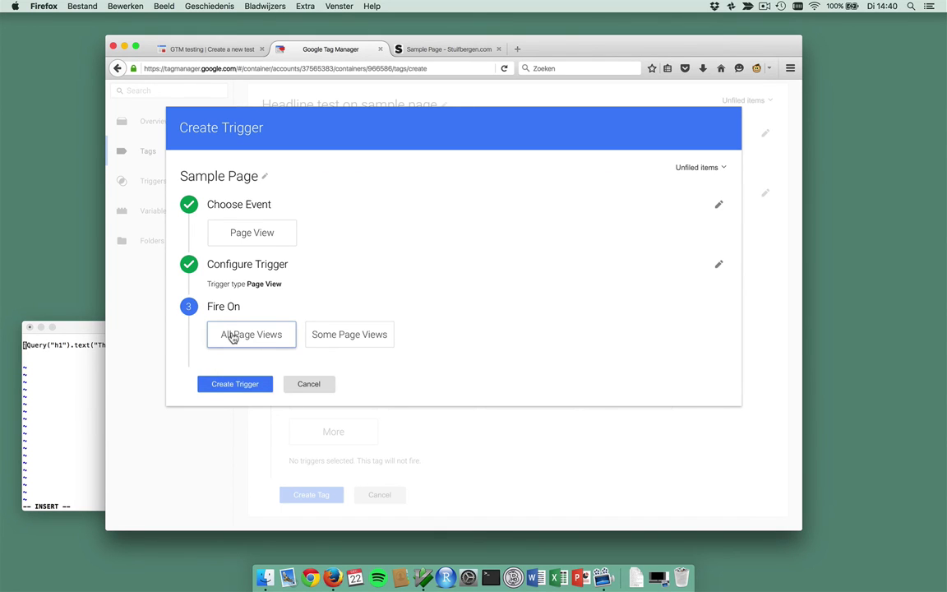
Limit the trigger to some page views where Page Path starts with /sample-page, and create both the trigger and the tag.
click(324, 335)
click(324, 340)
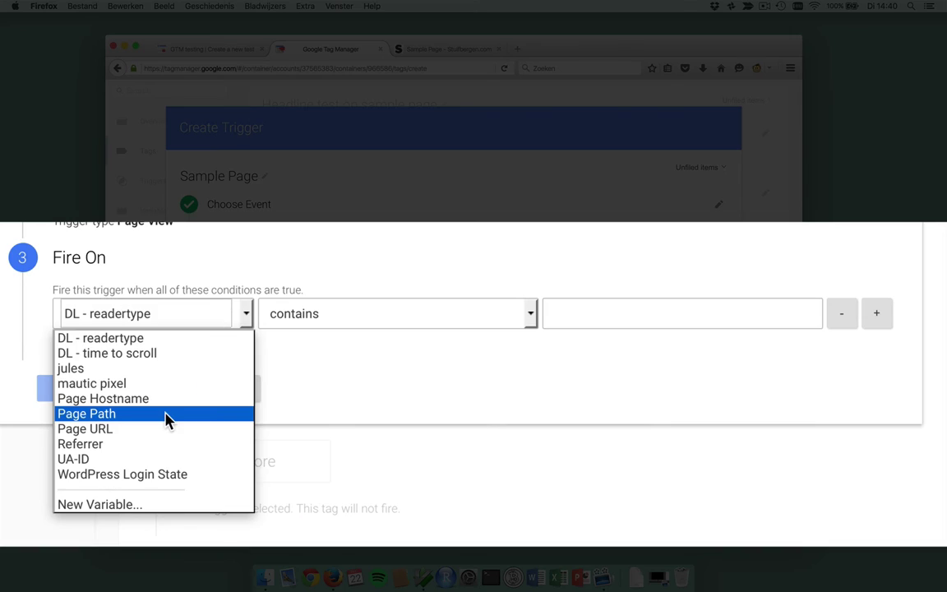
click(167, 420)
click(530, 314)
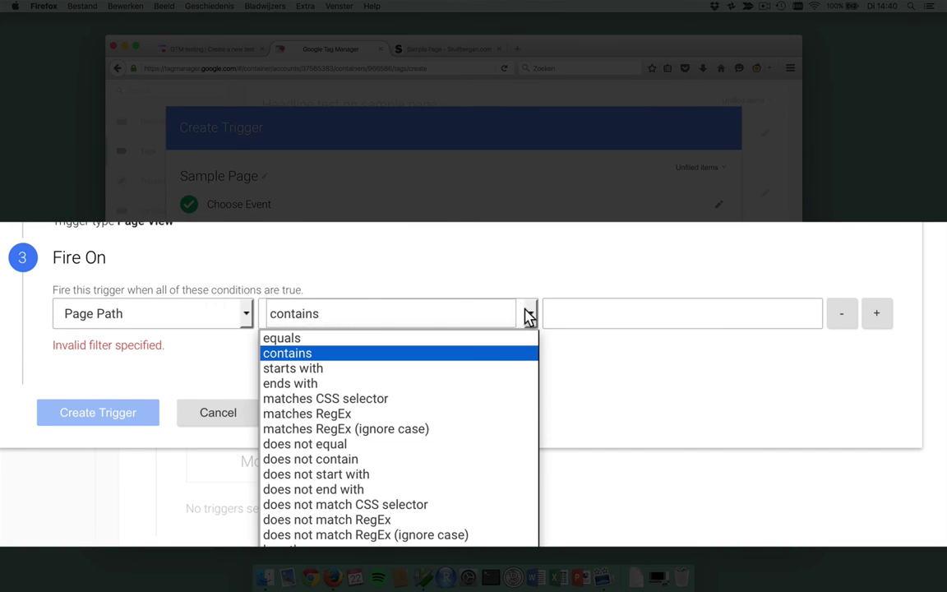
click(505, 366)
click(607, 311)
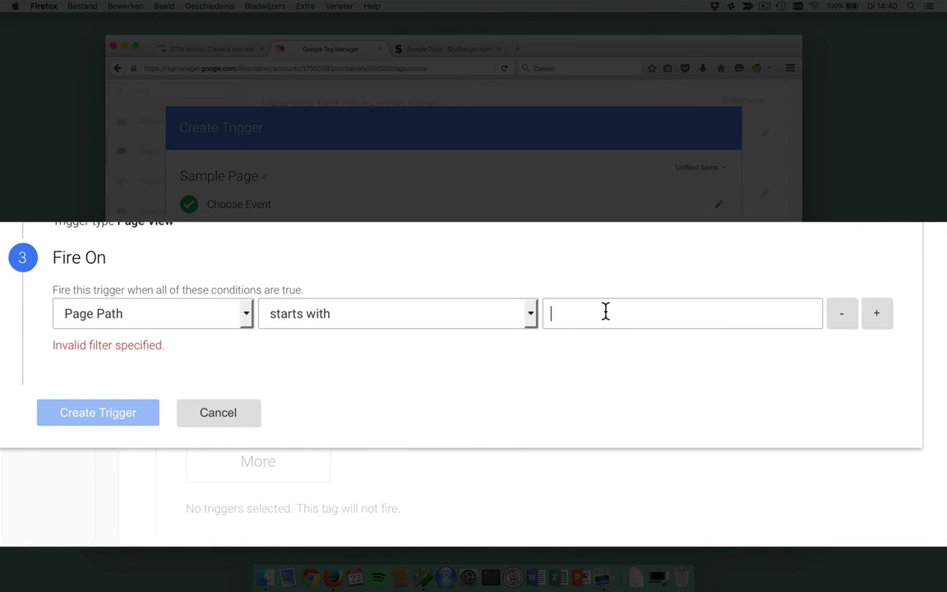
text(/sample-page)
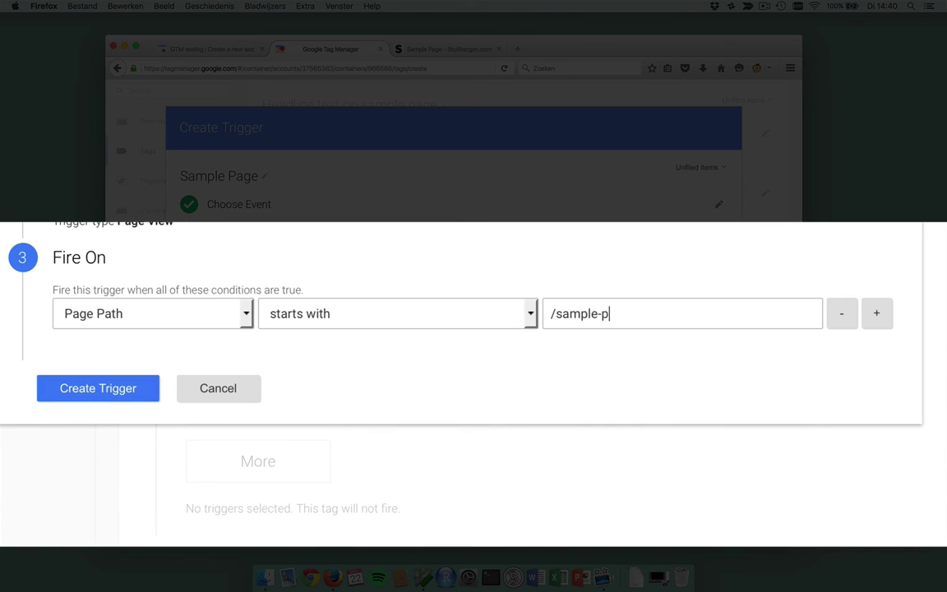
click(140, 391)
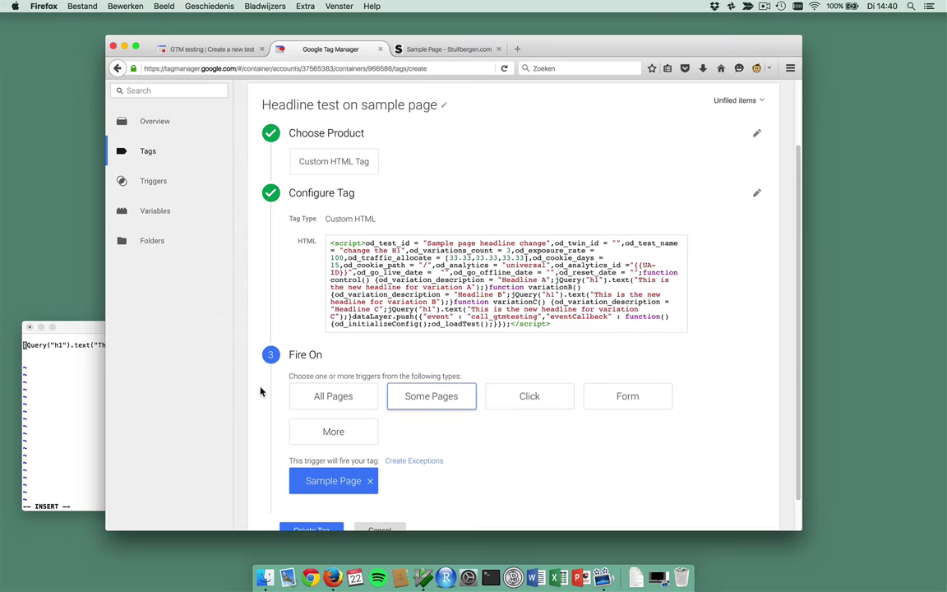
scroll(260, 390, down, 2)
click(319, 494)
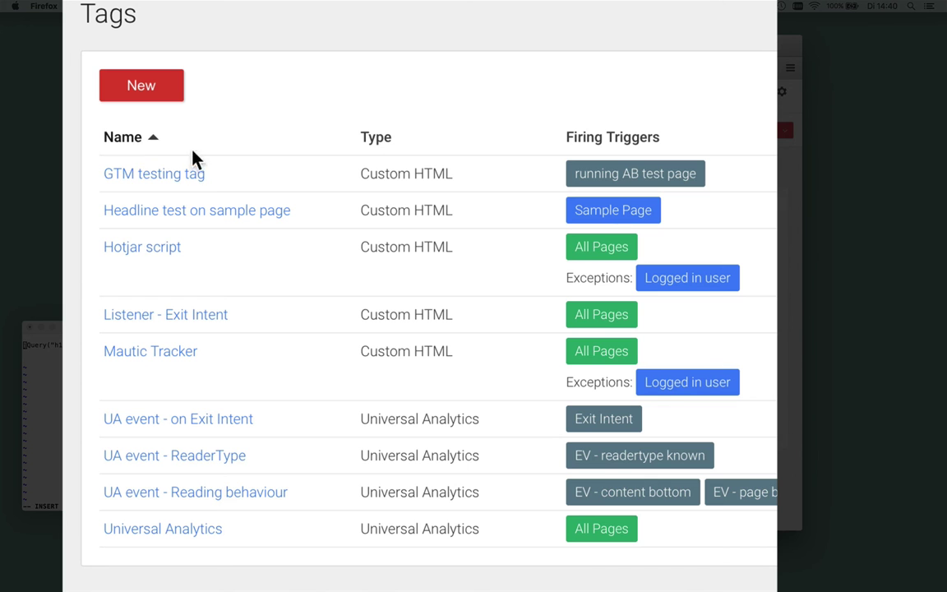
Start Preview and Debug mode for the stuifbergen.com container.
mouse_move(307, 250)
mouse_down()
mouse_move(314, 257)
mouse_move(306, 257)
mouse_up()
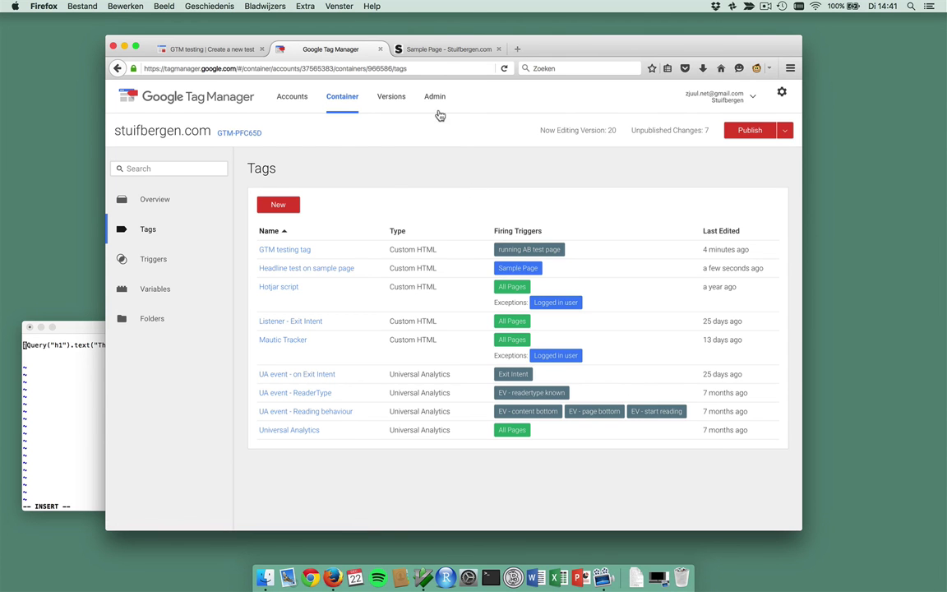
click(785, 130)
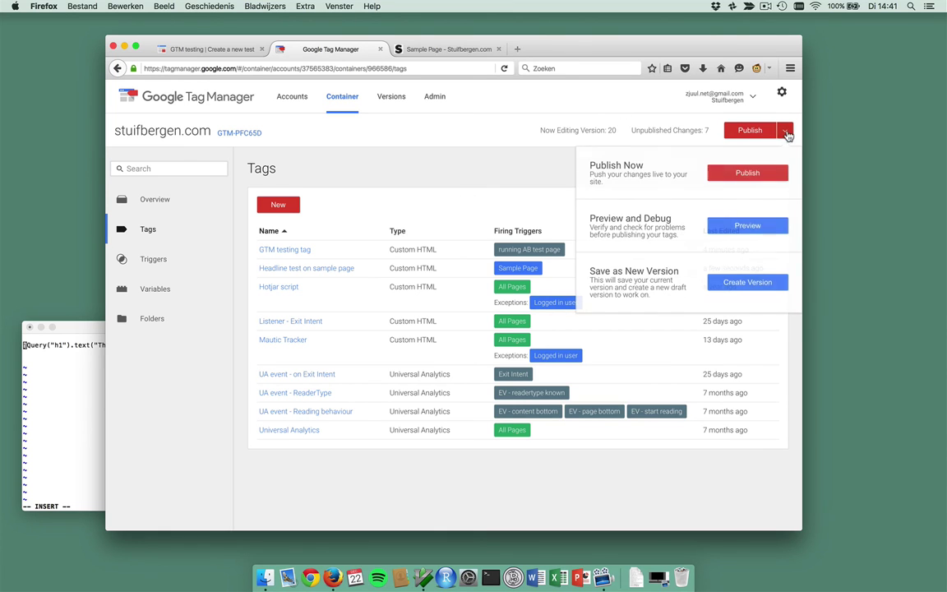
click(748, 226)
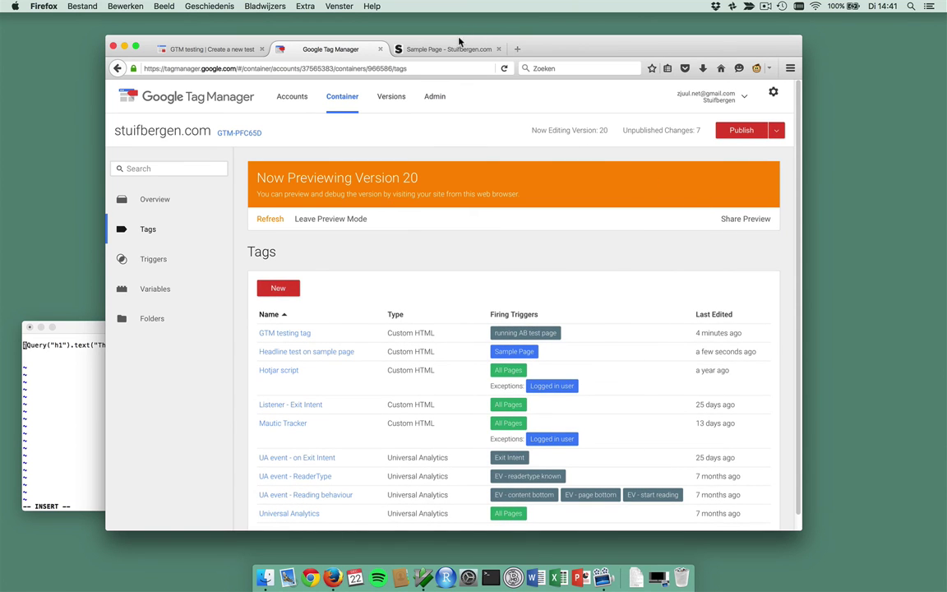
Switch to the sample page, close its developer console, and reload the page to preview the headline test.
click(454, 49)
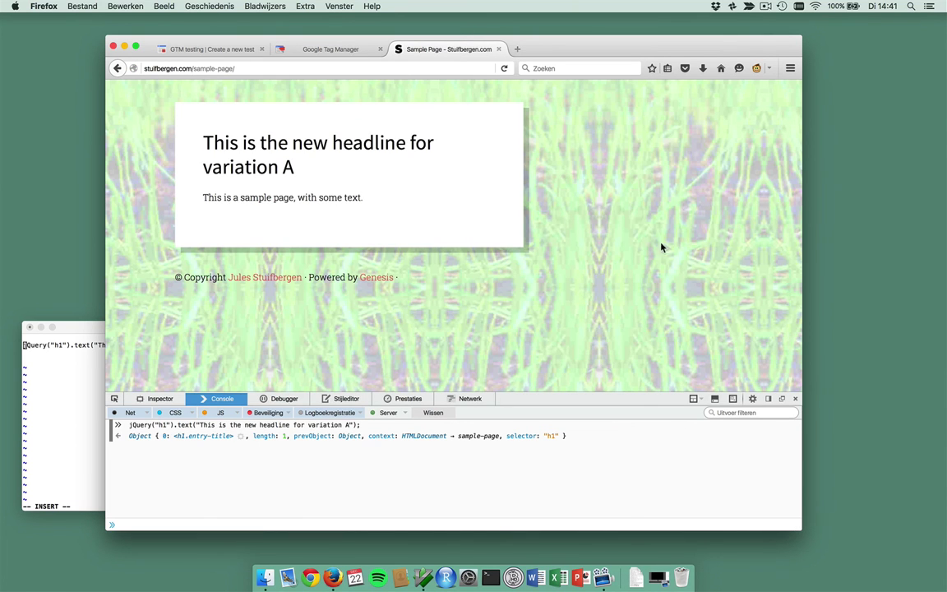
click(794, 398)
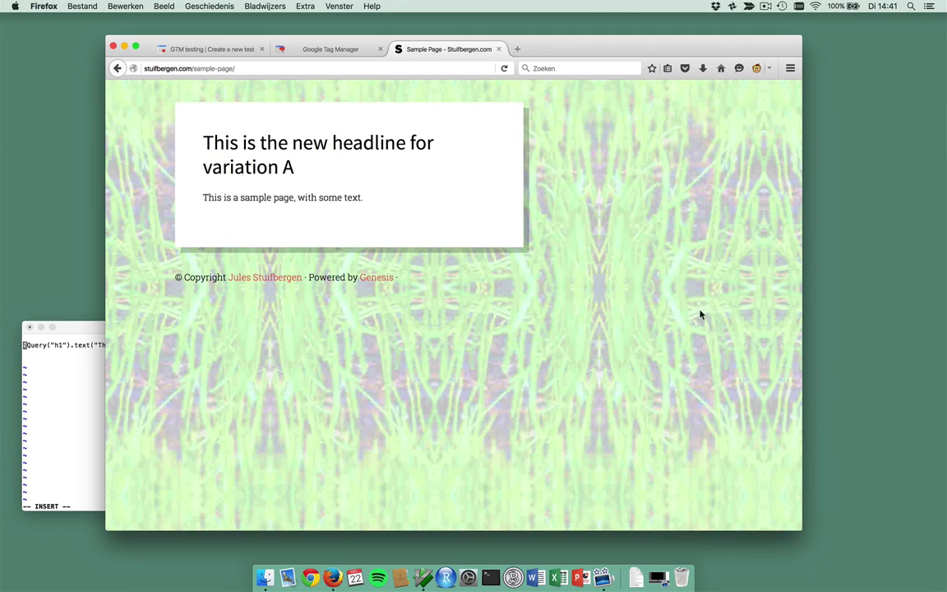
click(506, 70)
click(505, 69)
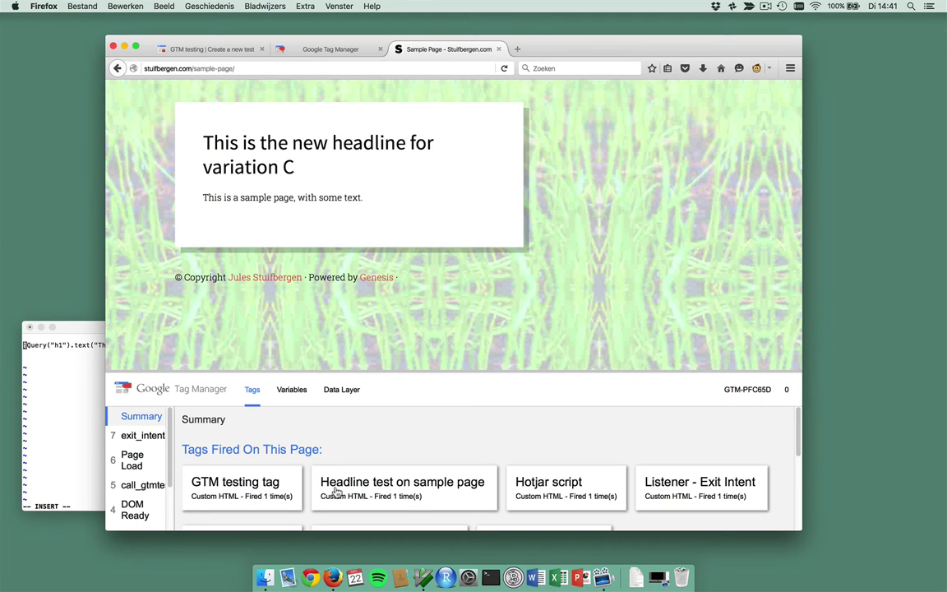
Review the tags fired on the sample page in the Tag Manager debug summary.
scroll(335, 489, down, 2)
scroll(335, 489, down, 3)
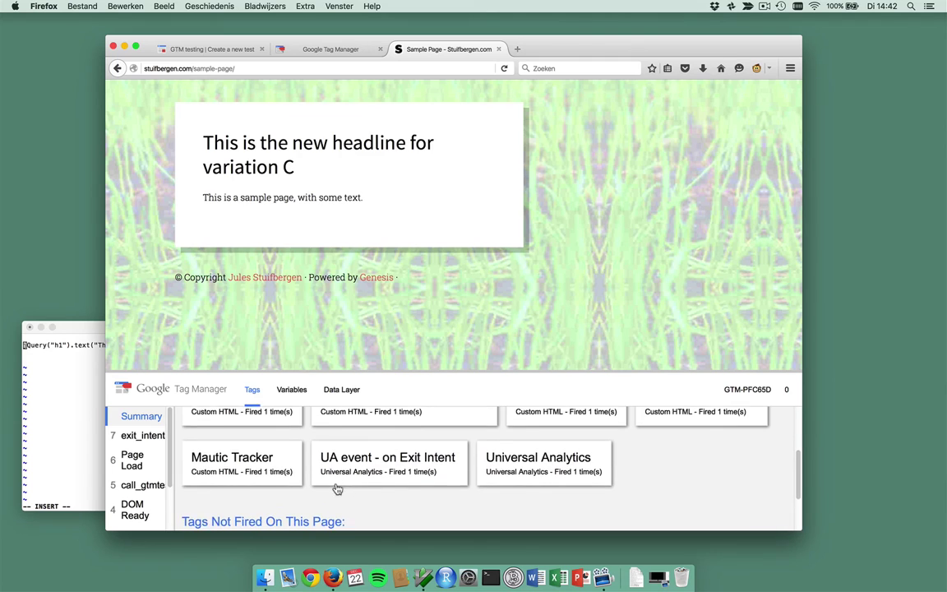
scroll(336, 489, up, 3)
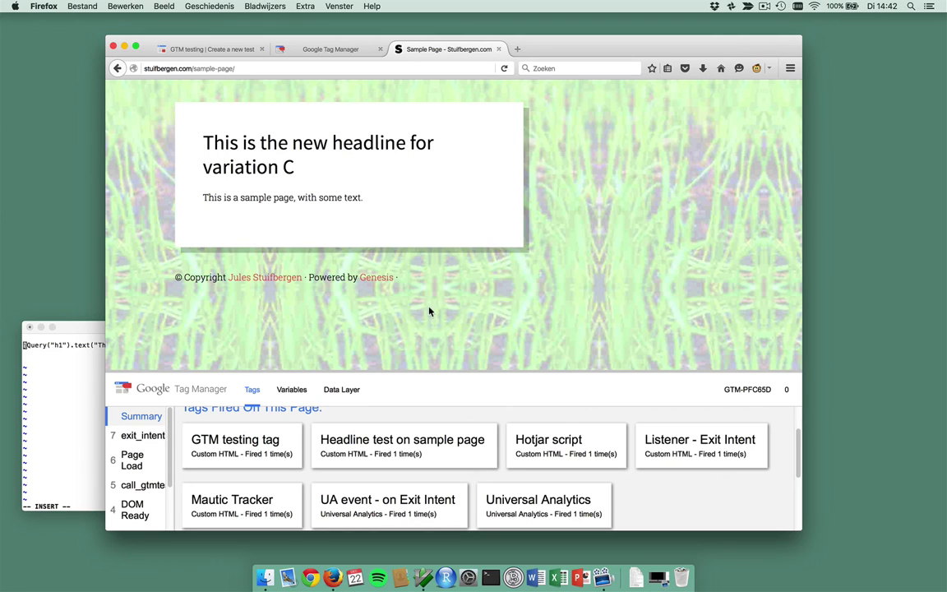
Return to the GTM testing site, look through the remaining setup instructions down to Preview & Publish container, and open the site's home page.
click(238, 47)
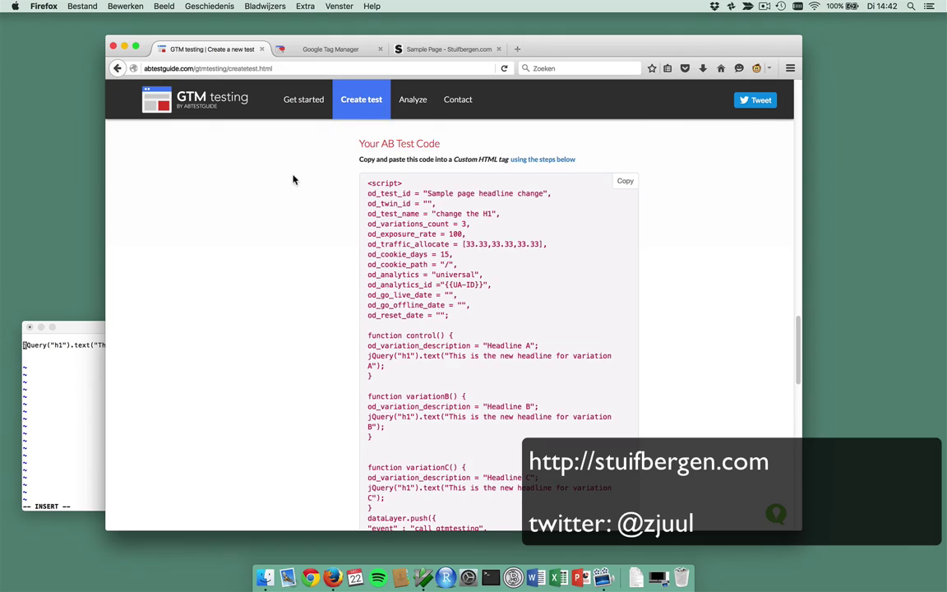
scroll(293, 179, down, 15)
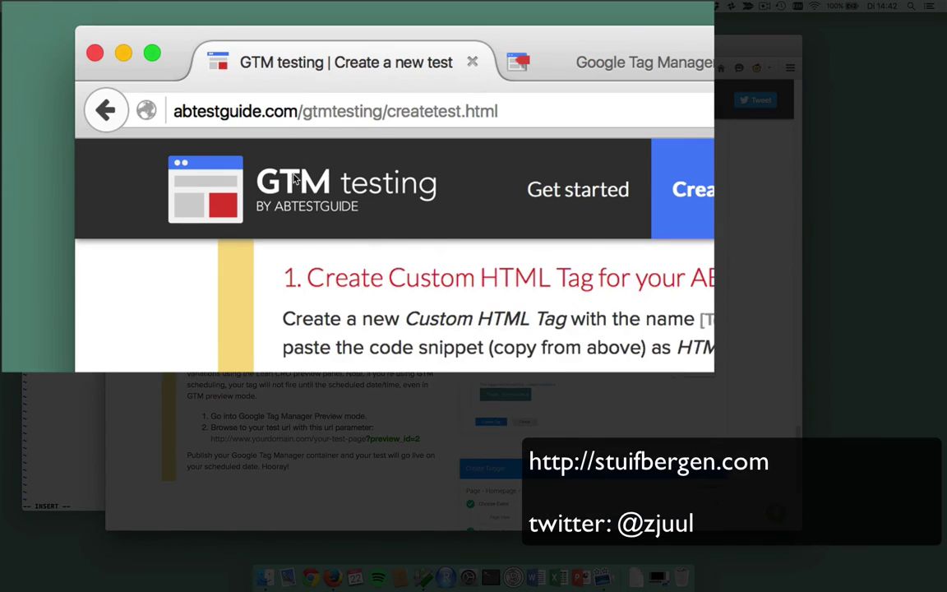
scroll(294, 179, down, 10)
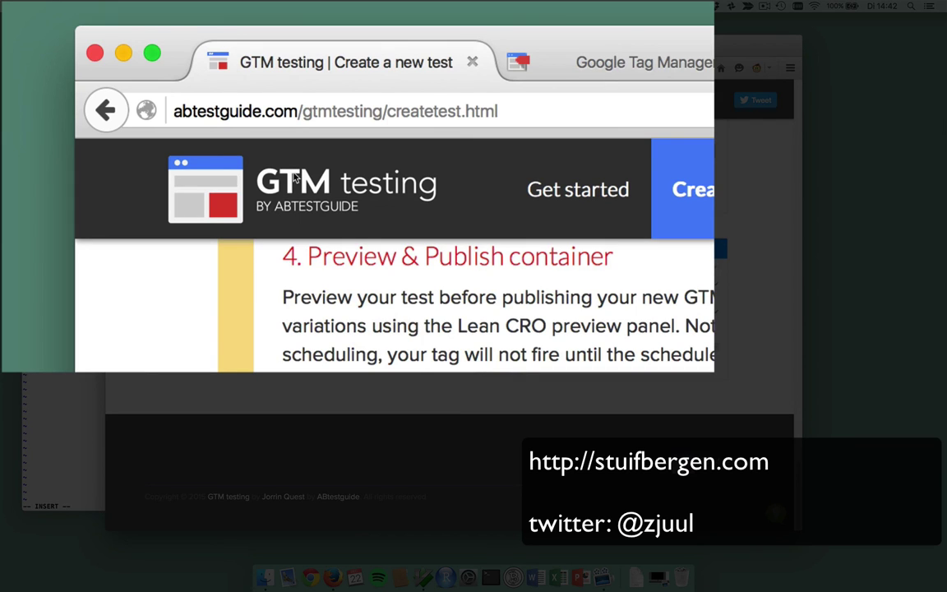
click(284, 181)
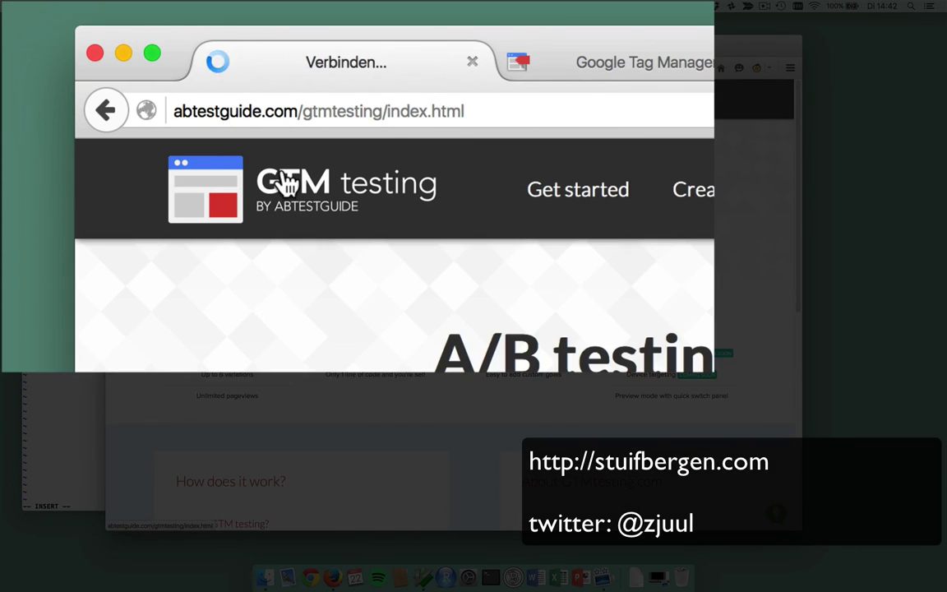